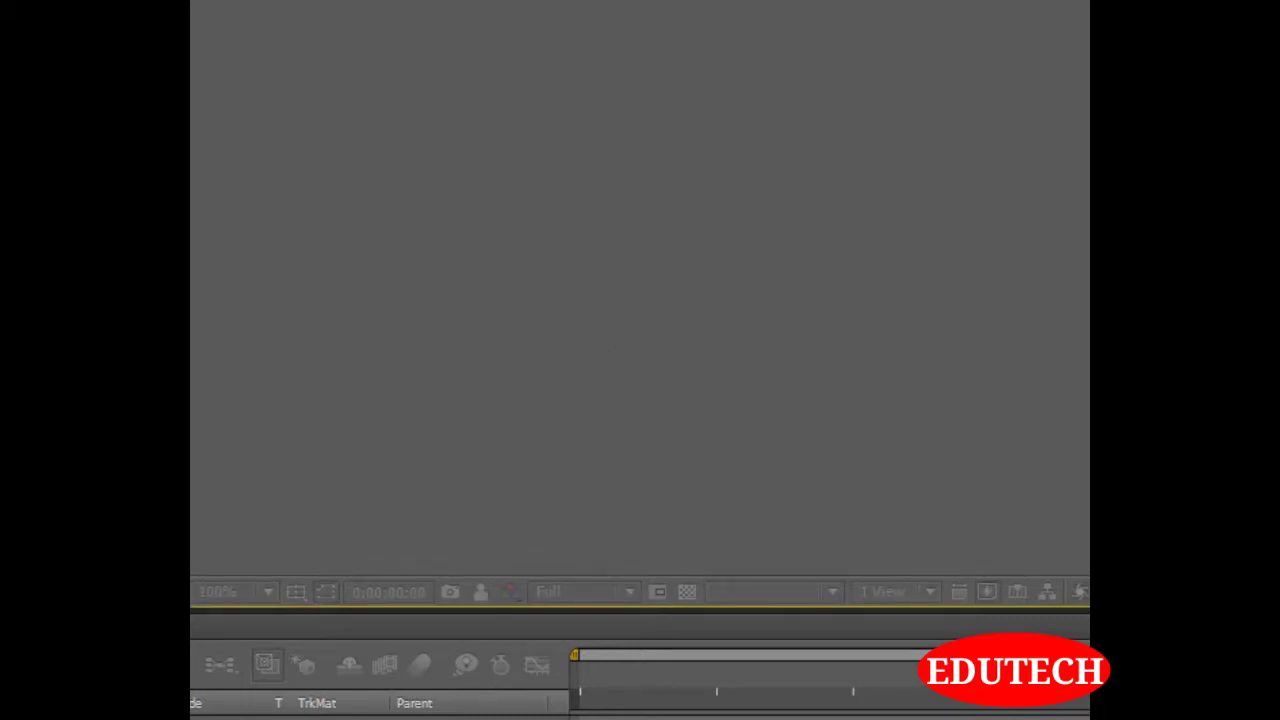
# Create the 1050×576, 25 fps, 10-second composition 'Tutorial 11- Parenting layers and Anchor point'
pyautogui.hotkey('ctrl', 'n')
pyautogui.moveTo(1010, 46); pyautogui.dragTo(636, 50)
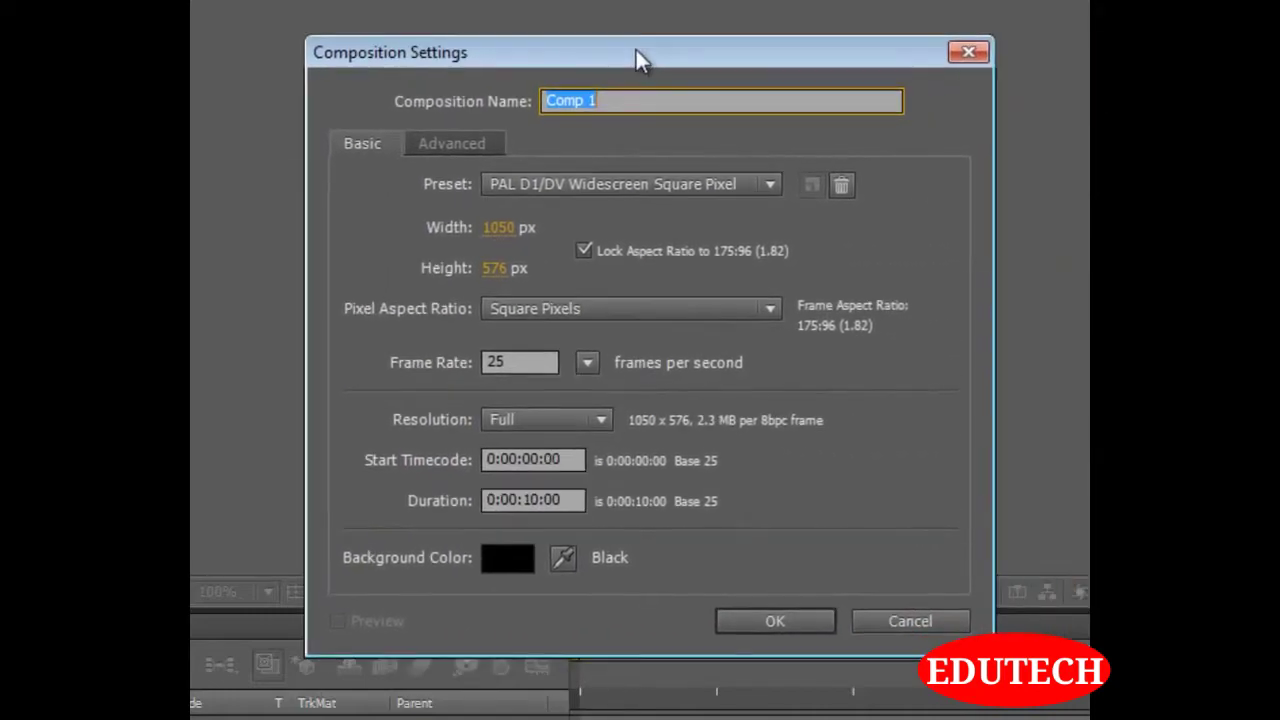
pyautogui.write('Tutorial 11')
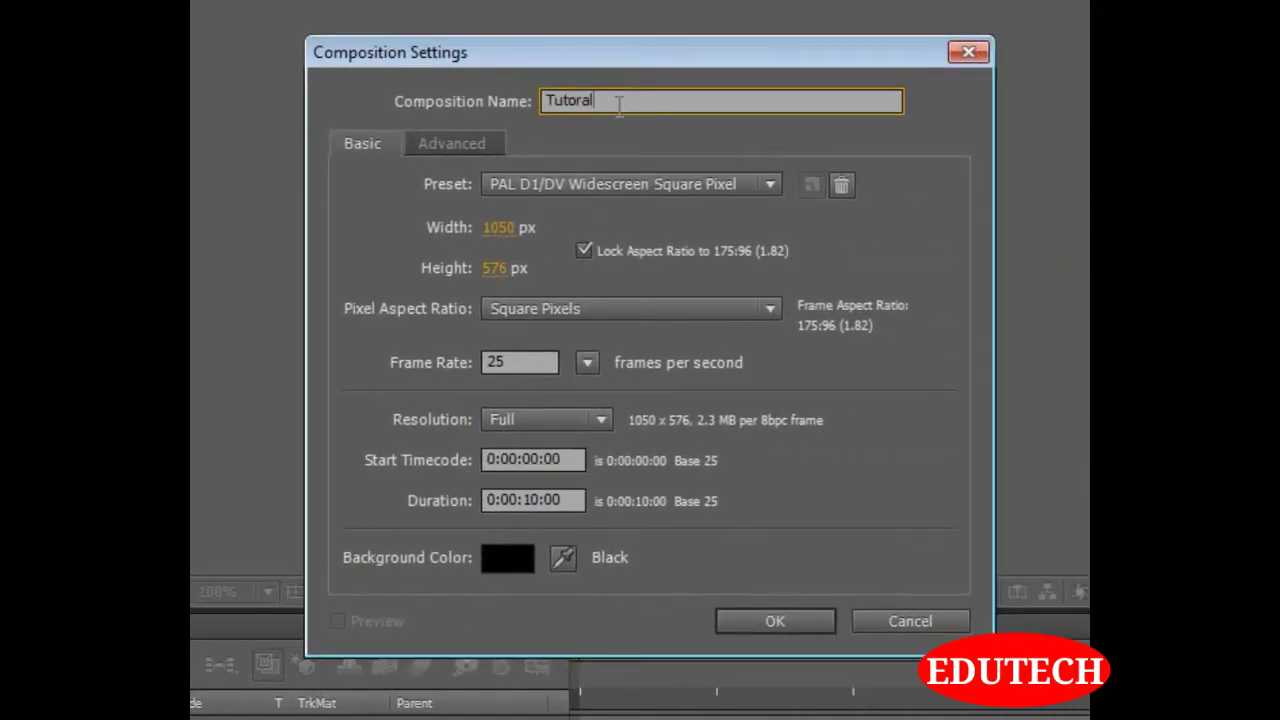
pyautogui.write('- Parenting layers and Anchor point')
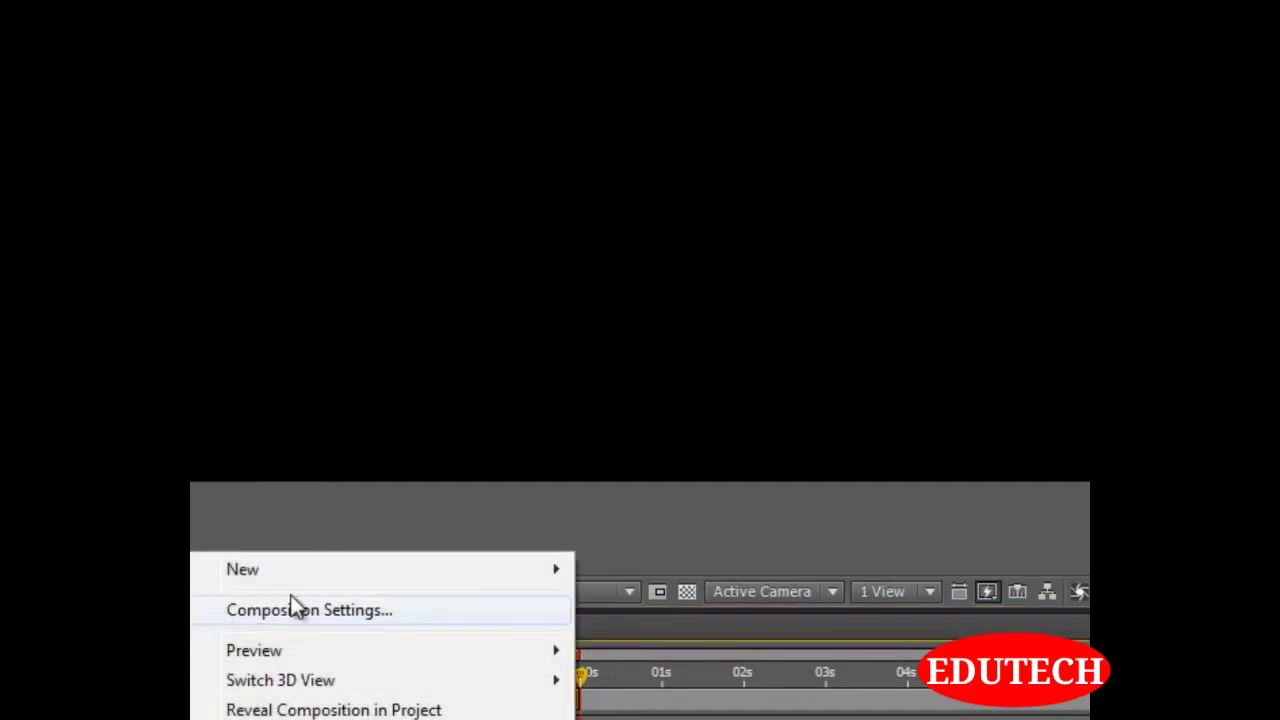
# Add a full-frame solid named Purple
pyautogui.moveTo(312, 585)
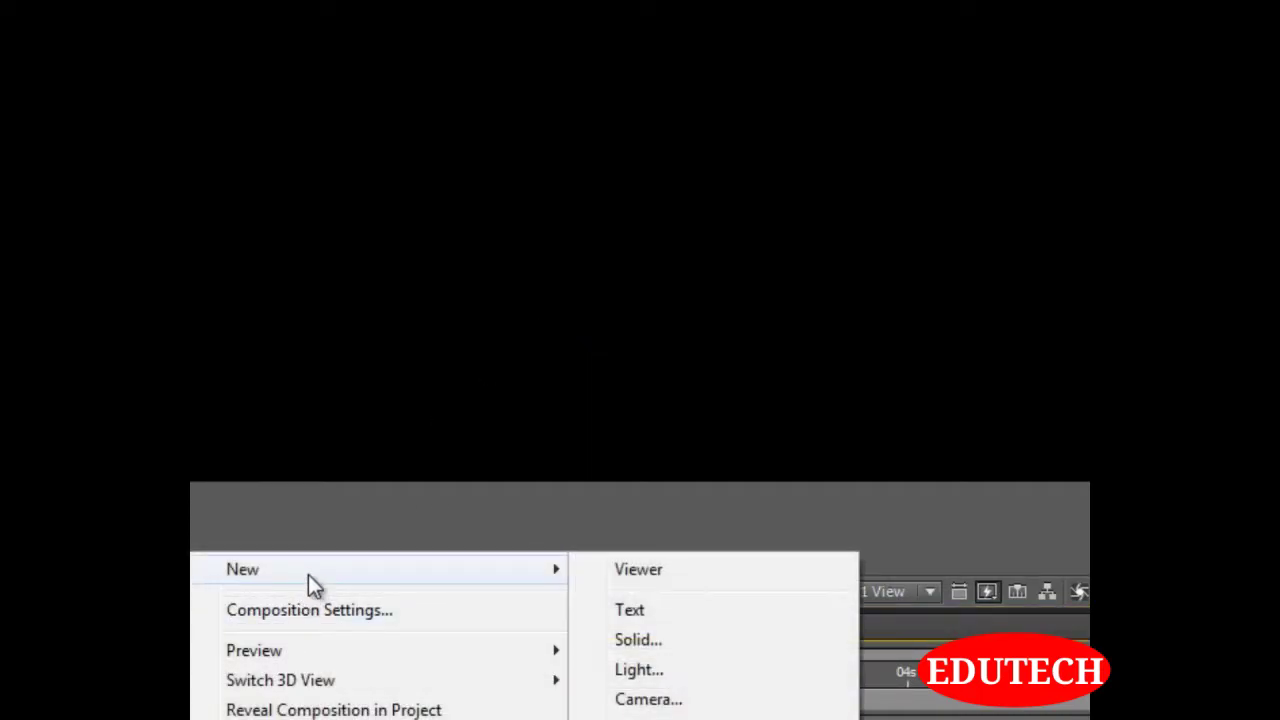
pyautogui.click(684, 638)
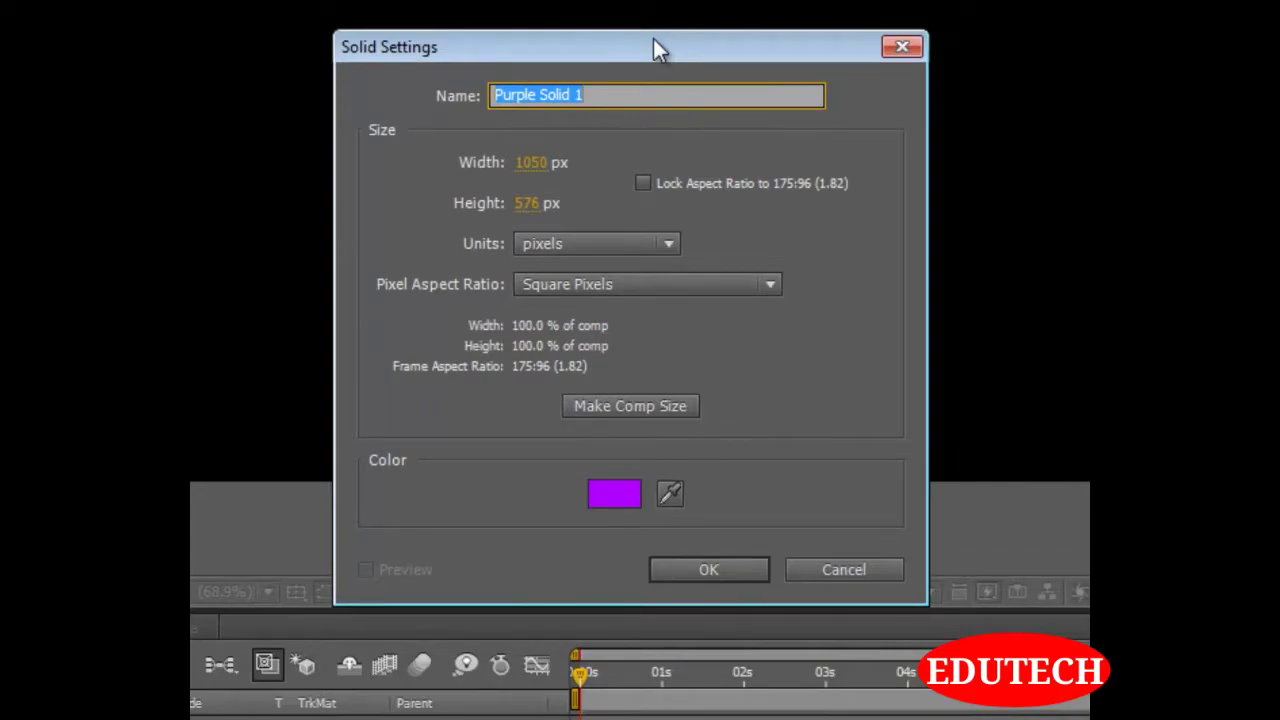
pyautogui.write('Purple')
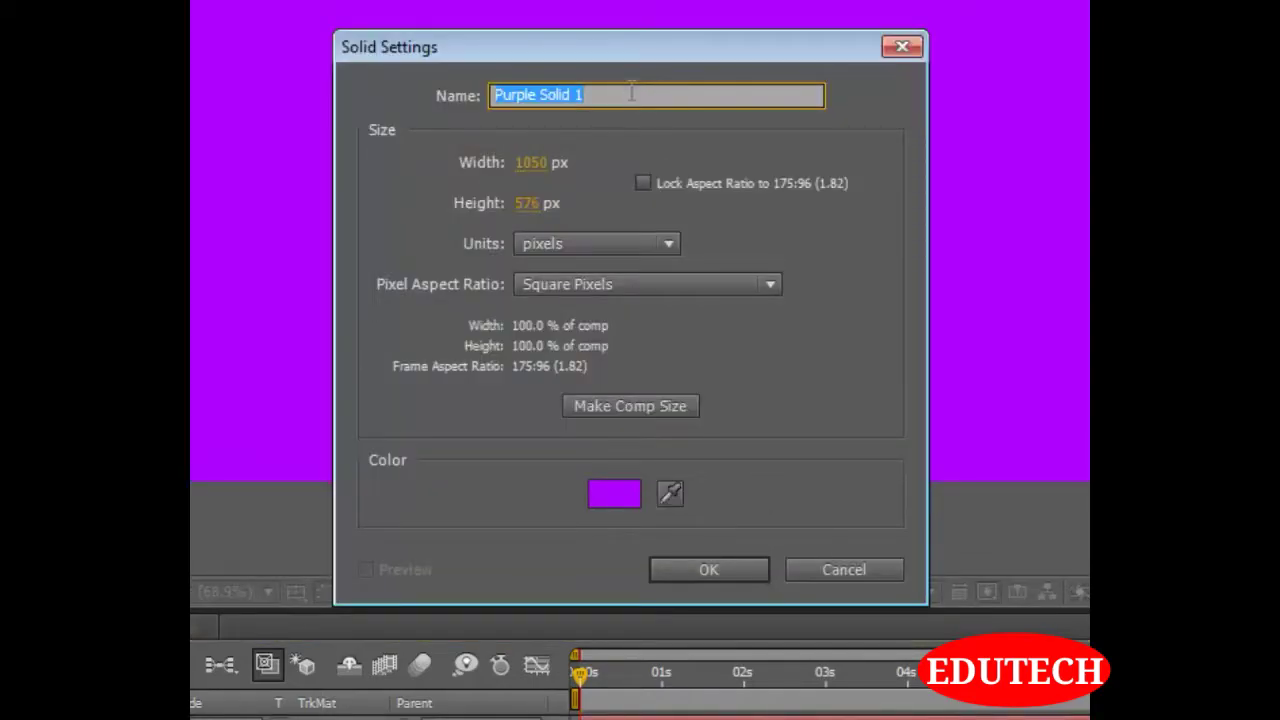
# Add a green full-frame solid named Green
pyautogui.write('Gre')
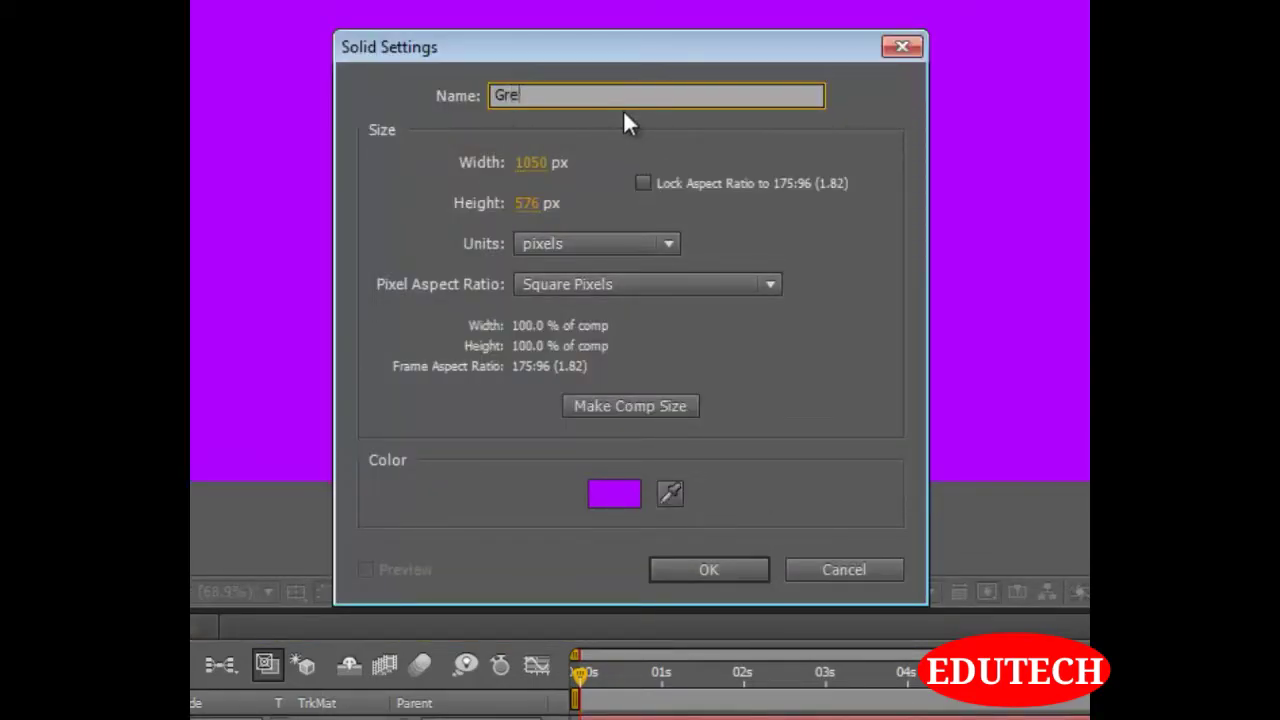
pyautogui.write('en')
pyautogui.click(618, 490)
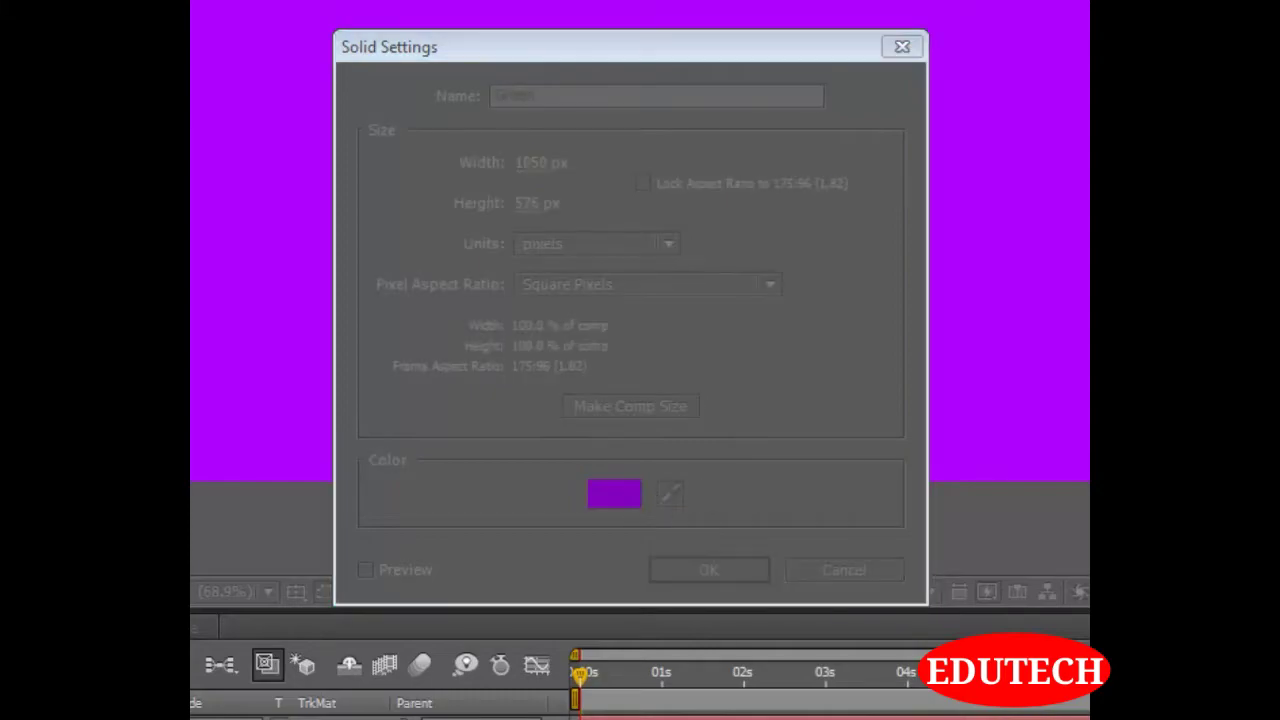
pyautogui.moveTo(920, 175); pyautogui.dragTo(774, 203)
pyautogui.moveTo(826, 440); pyautogui.dragTo(828, 455)
pyautogui.click(1040, 240)
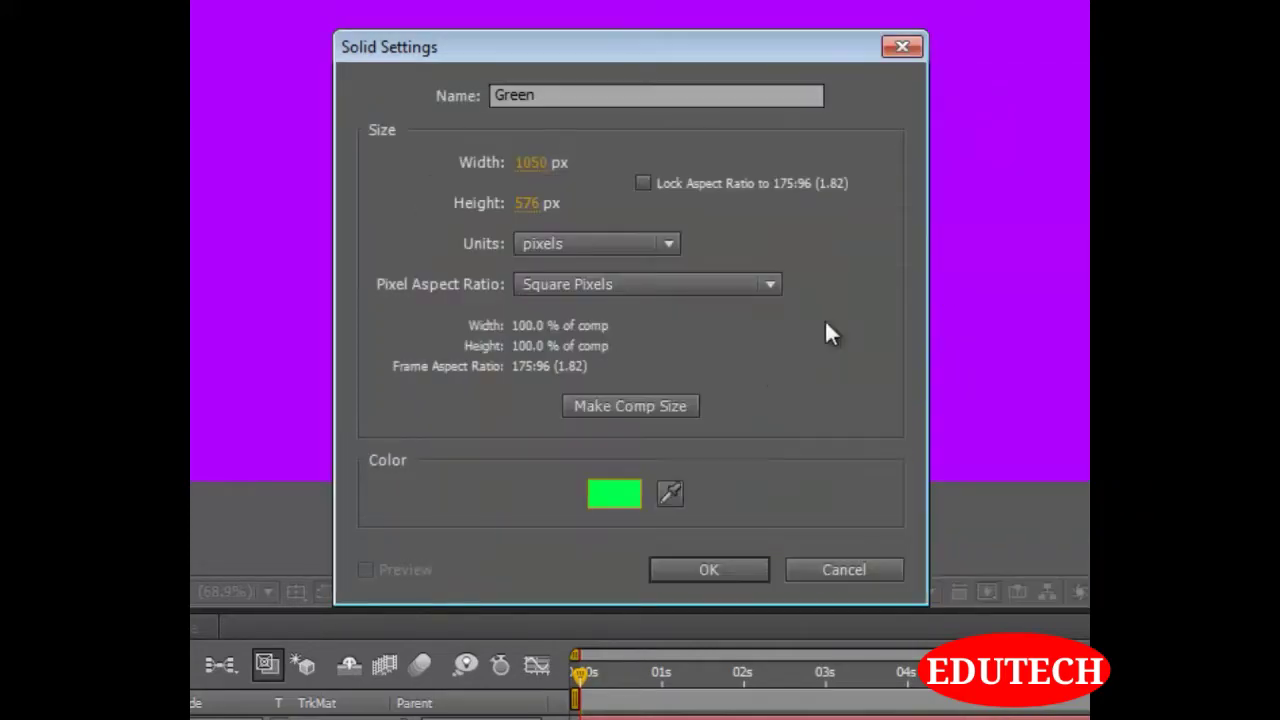
pyautogui.click(668, 570)
# Set up a new blue solid, trimming its name to Blue
pyautogui.hotkey('ctrl', 'y')
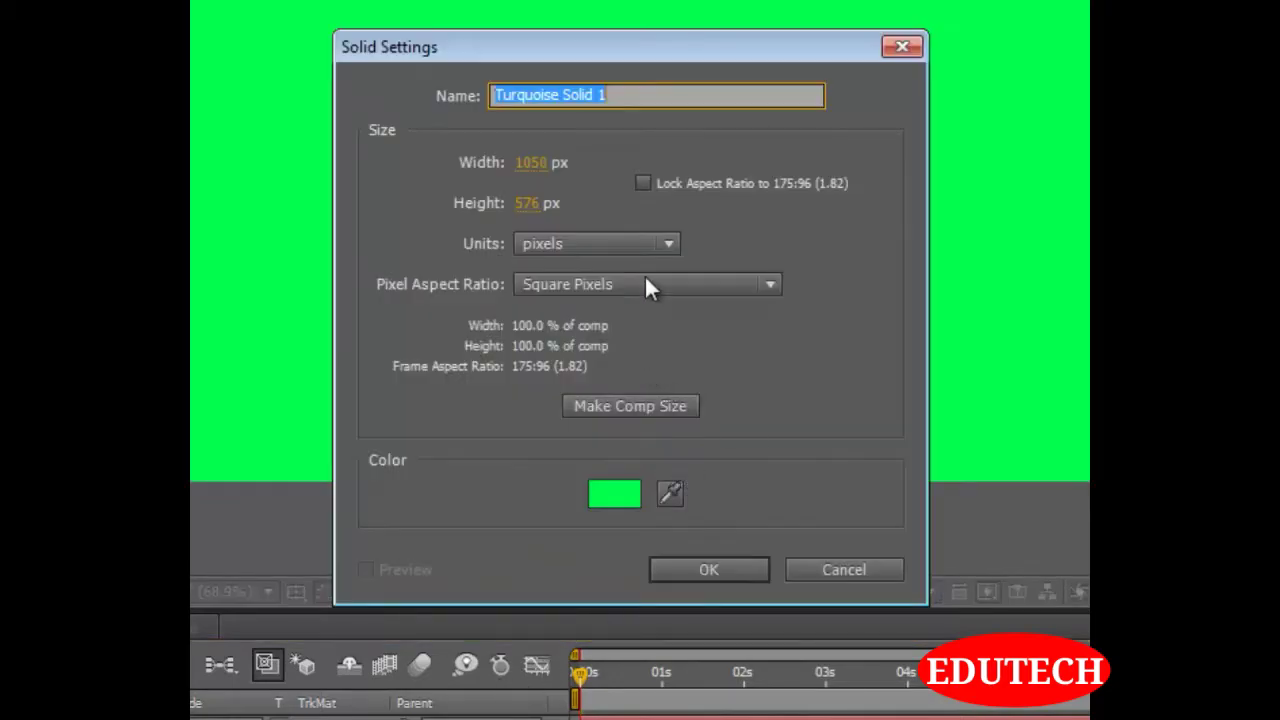
pyautogui.click(615, 494)
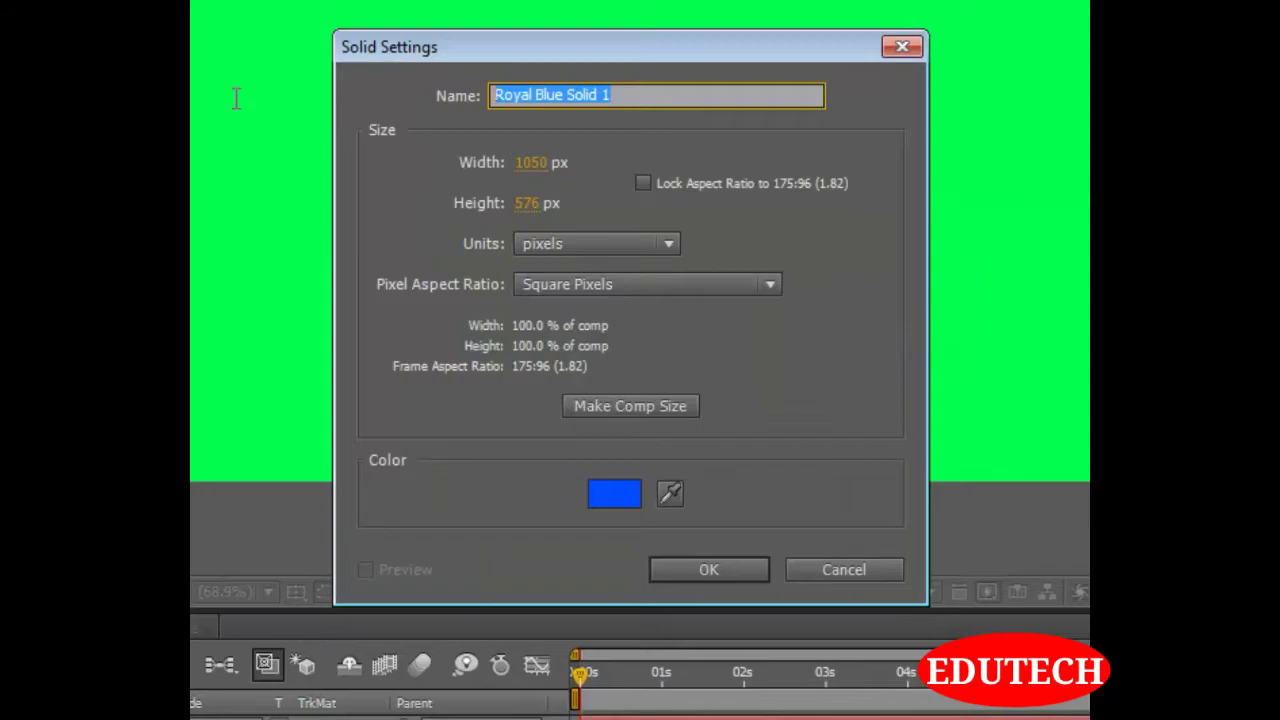
pyautogui.moveTo(612, 95); pyautogui.dragTo(575, 110)
pyautogui.press('BackSpace')
pyautogui.press('BackSpace')
pyautogui.press('BackSpace')
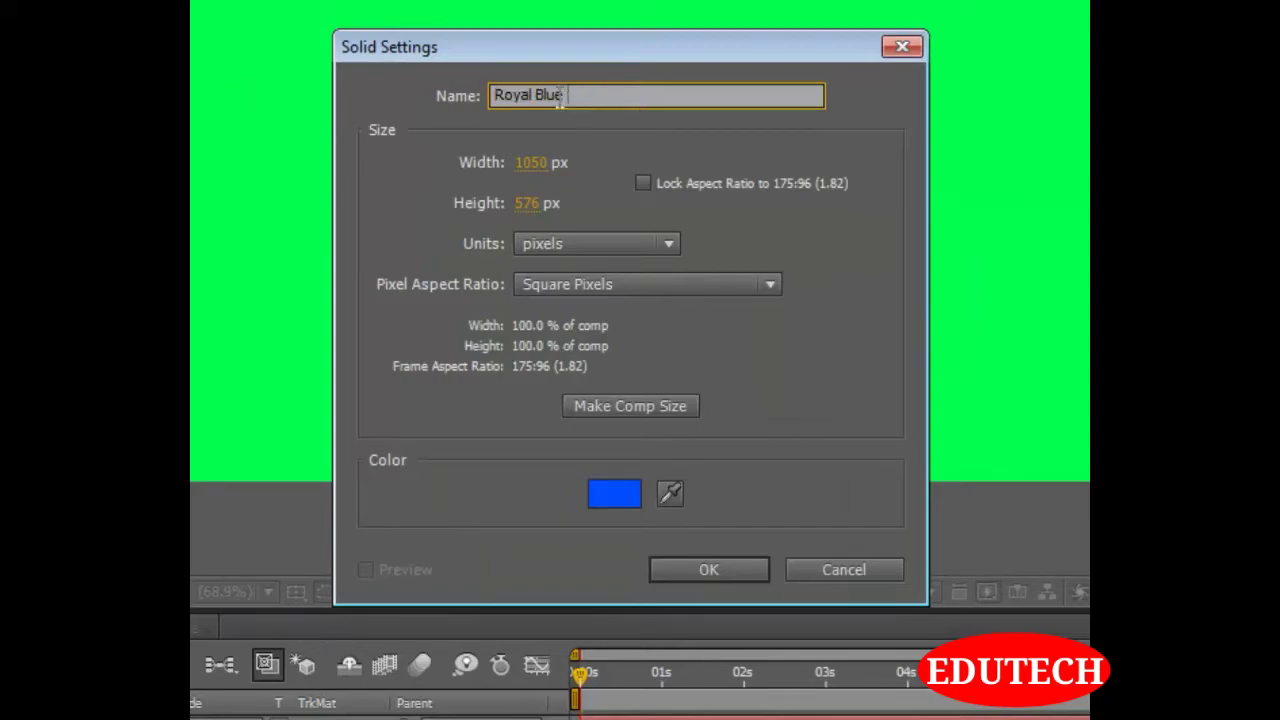
pyautogui.doubleClick(519, 96)
pyautogui.press('Delete')
# Confirm the Blue solid, then add an orange full-frame solid named Orange
pyautogui.click(711, 570)
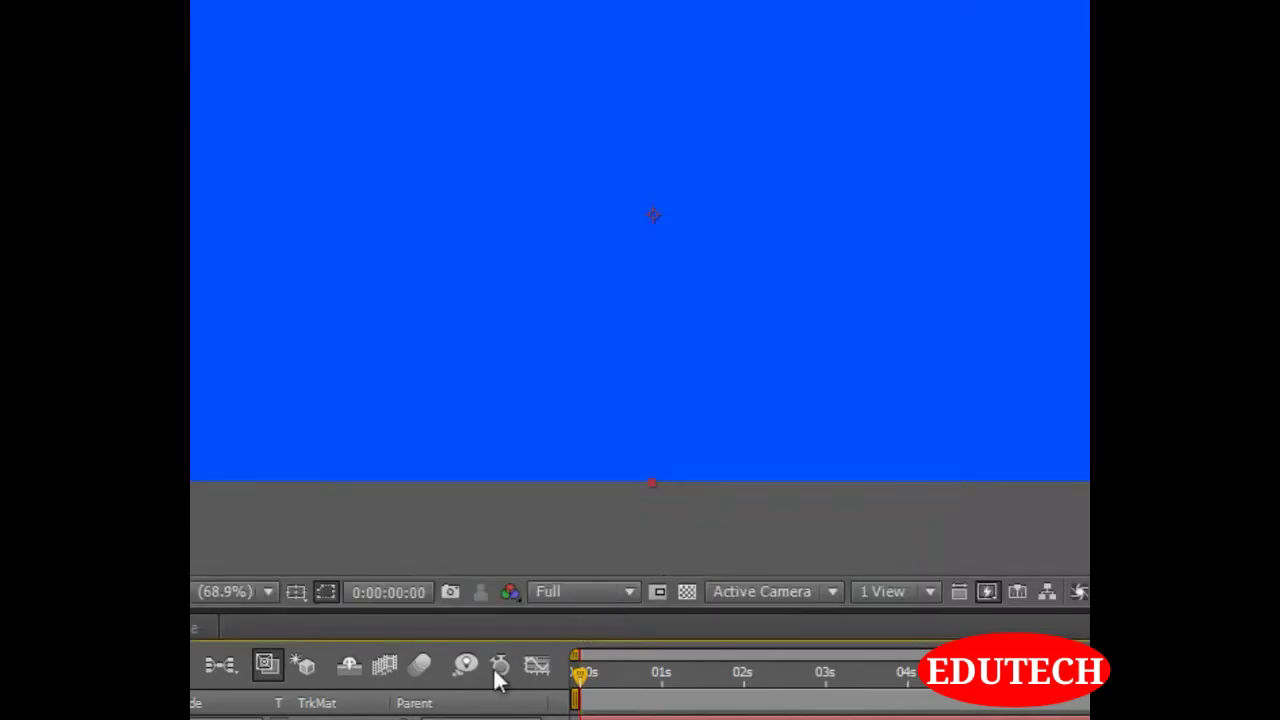
pyautogui.hotkey('ctrl', 'y')
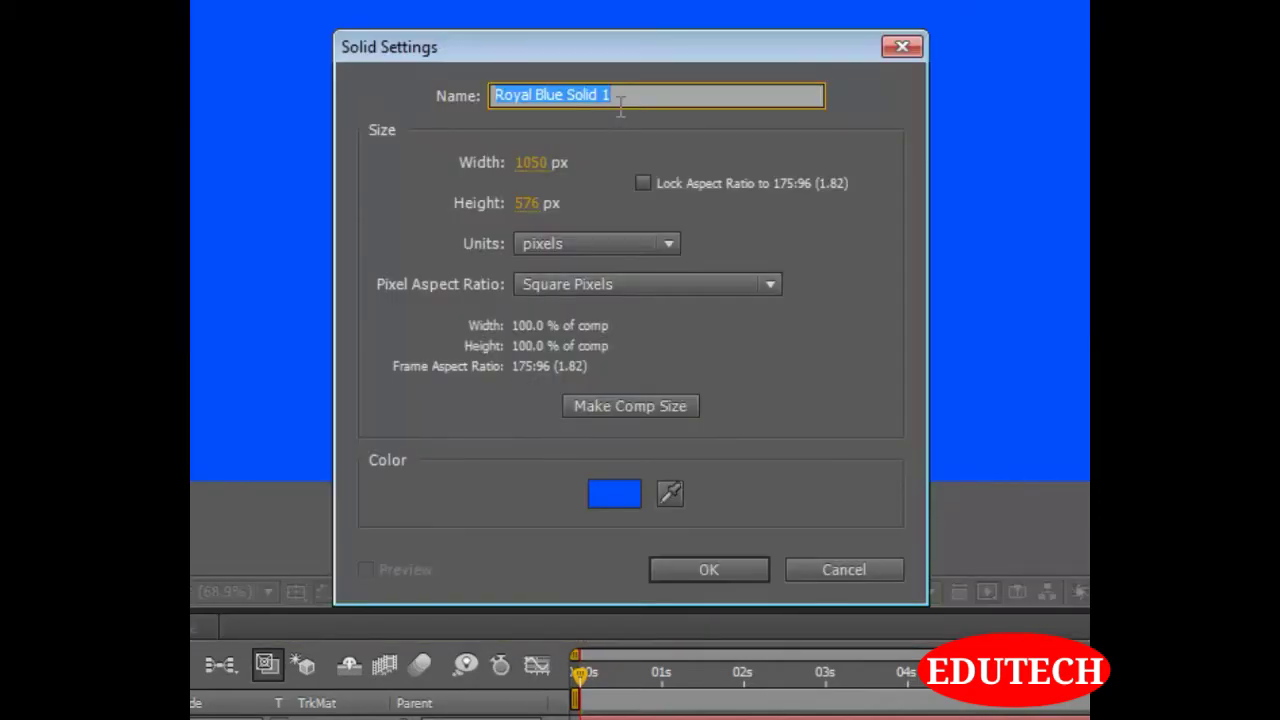
pyautogui.click(614, 493)
pyautogui.moveTo(835, 355); pyautogui.dragTo(842, 543)
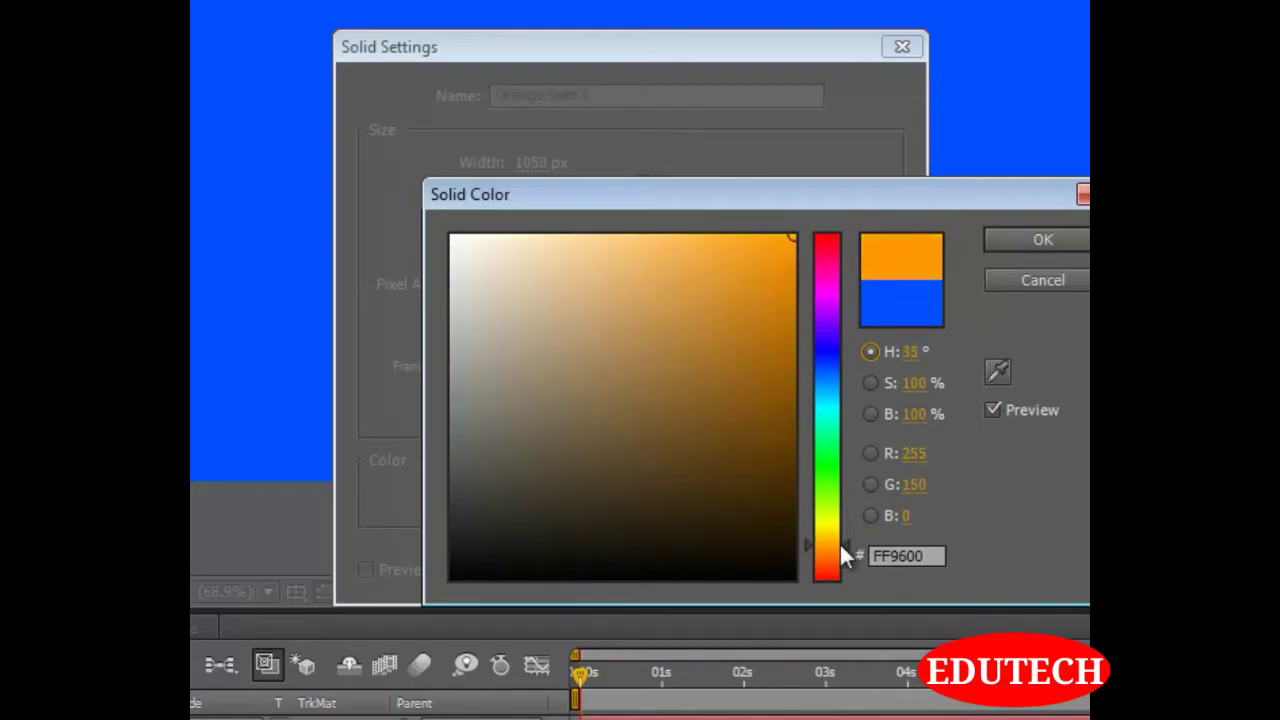
pyautogui.click(1030, 240)
pyautogui.moveTo(592, 95); pyautogui.dragTo(536, 95)
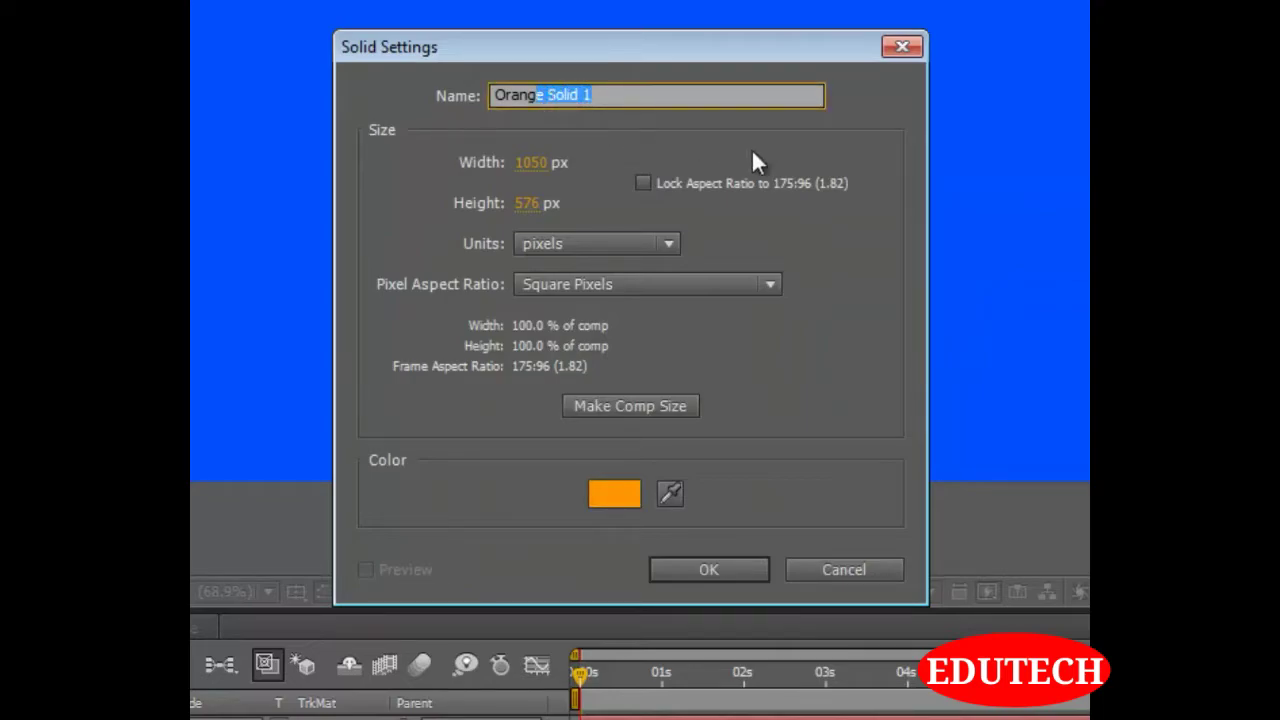
pyautogui.write('e')
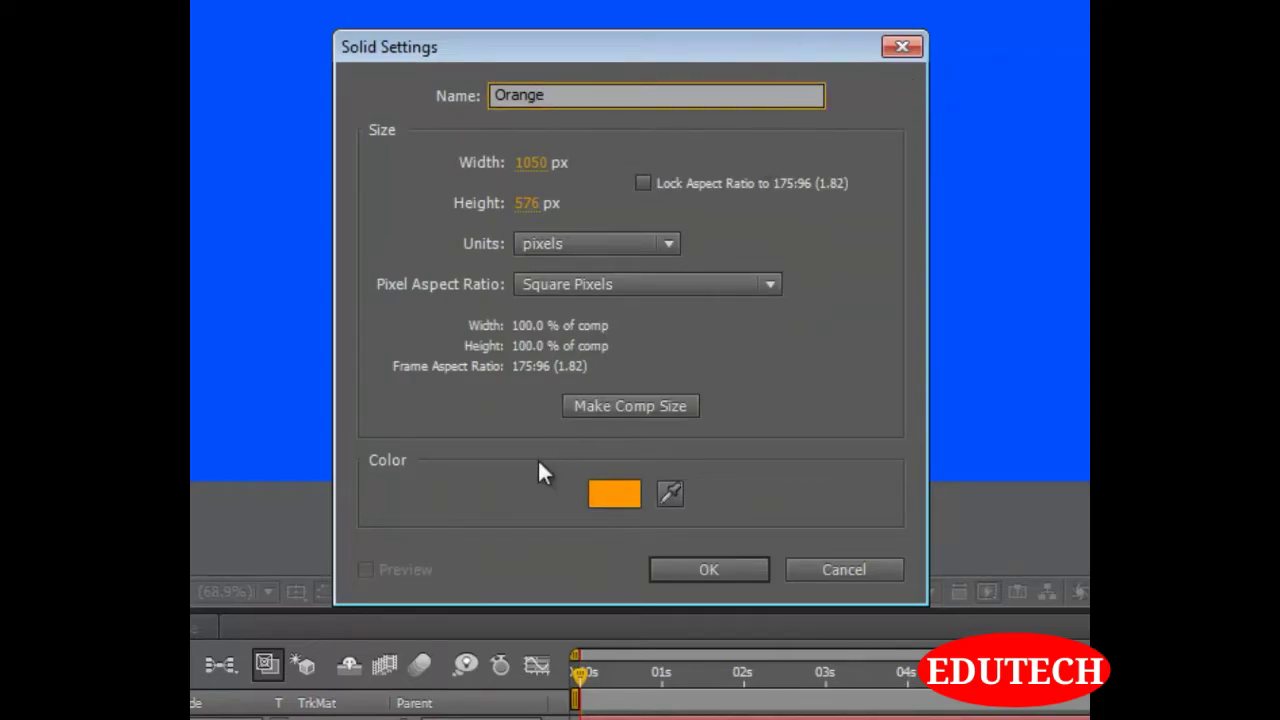
pyautogui.click(729, 561)
# Add a red full-frame solid named Red
pyautogui.rightClick(312, 636)
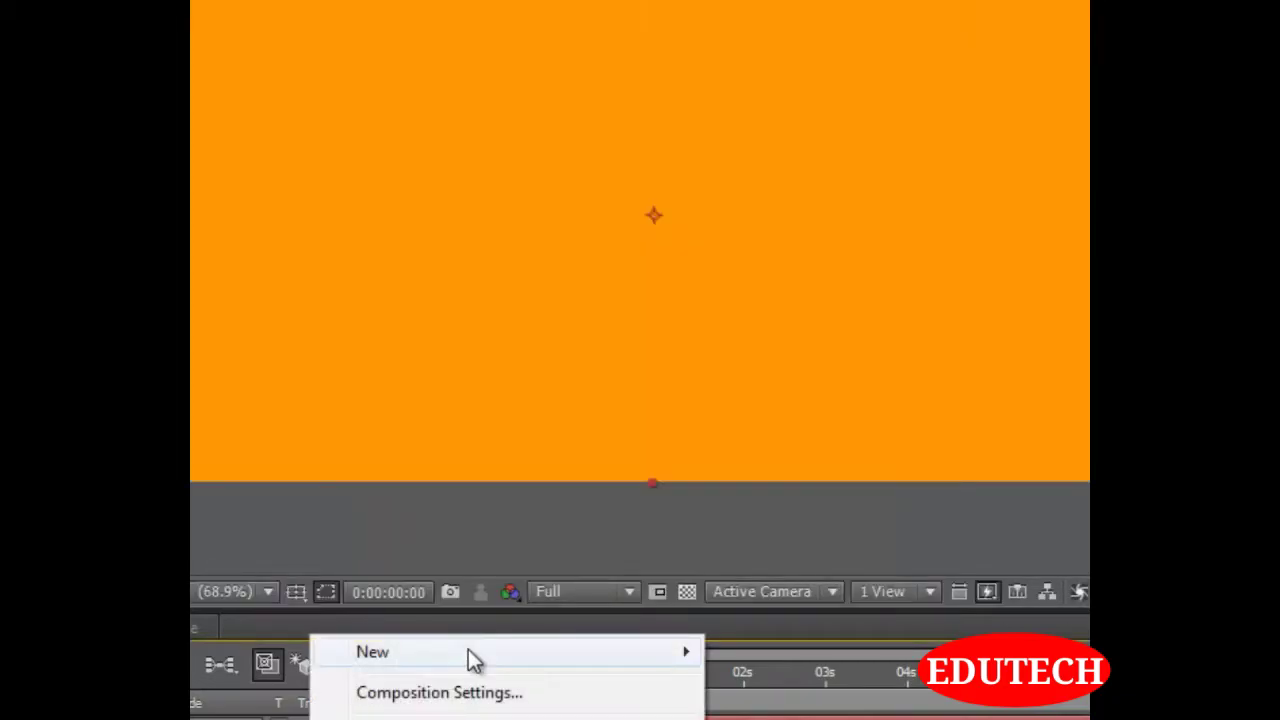
pyautogui.moveTo(466, 658)
pyautogui.click(763, 716)
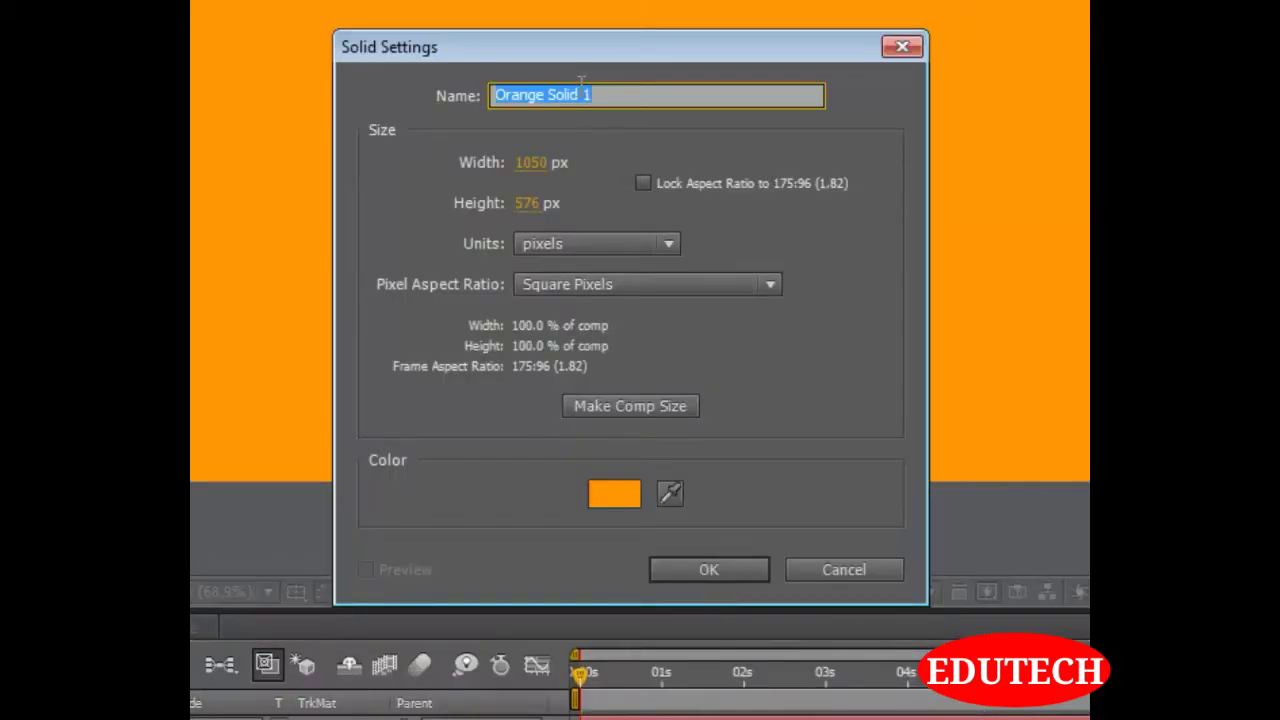
pyautogui.write('Red')
pyautogui.click(632, 492)
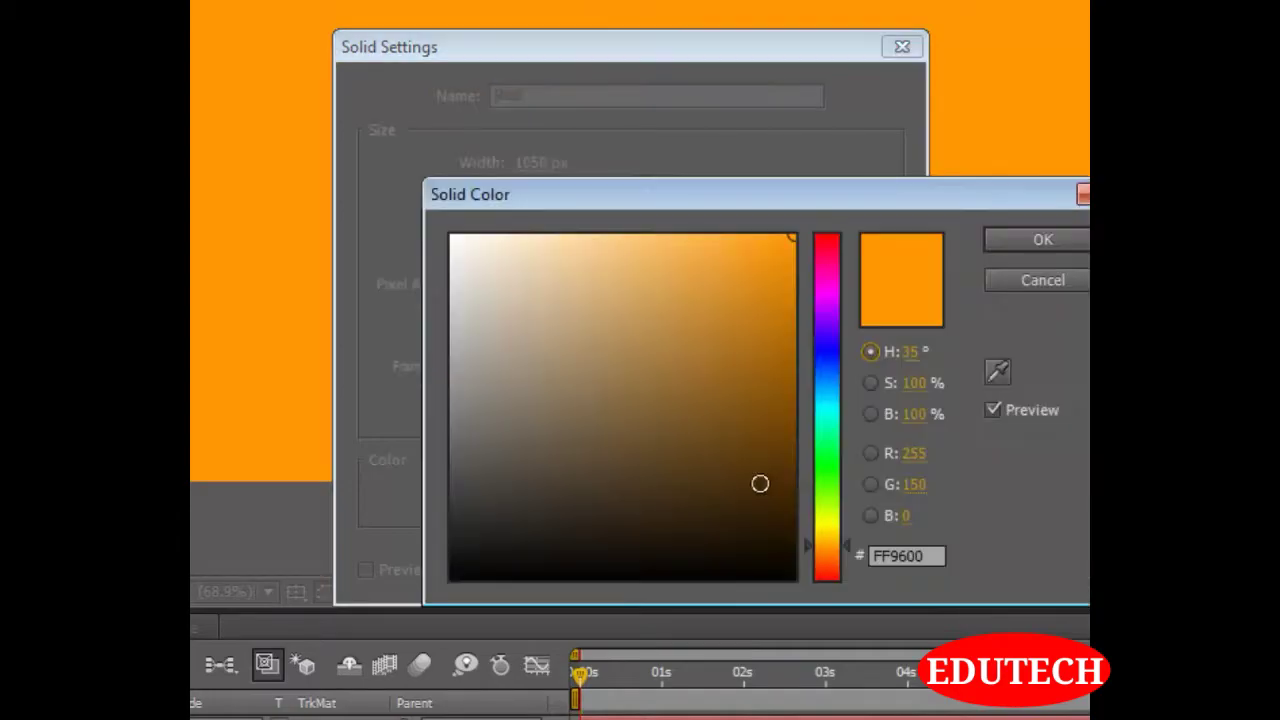
pyautogui.moveTo(829, 312); pyautogui.dragTo(852, 14)
pyautogui.click(1060, 237)
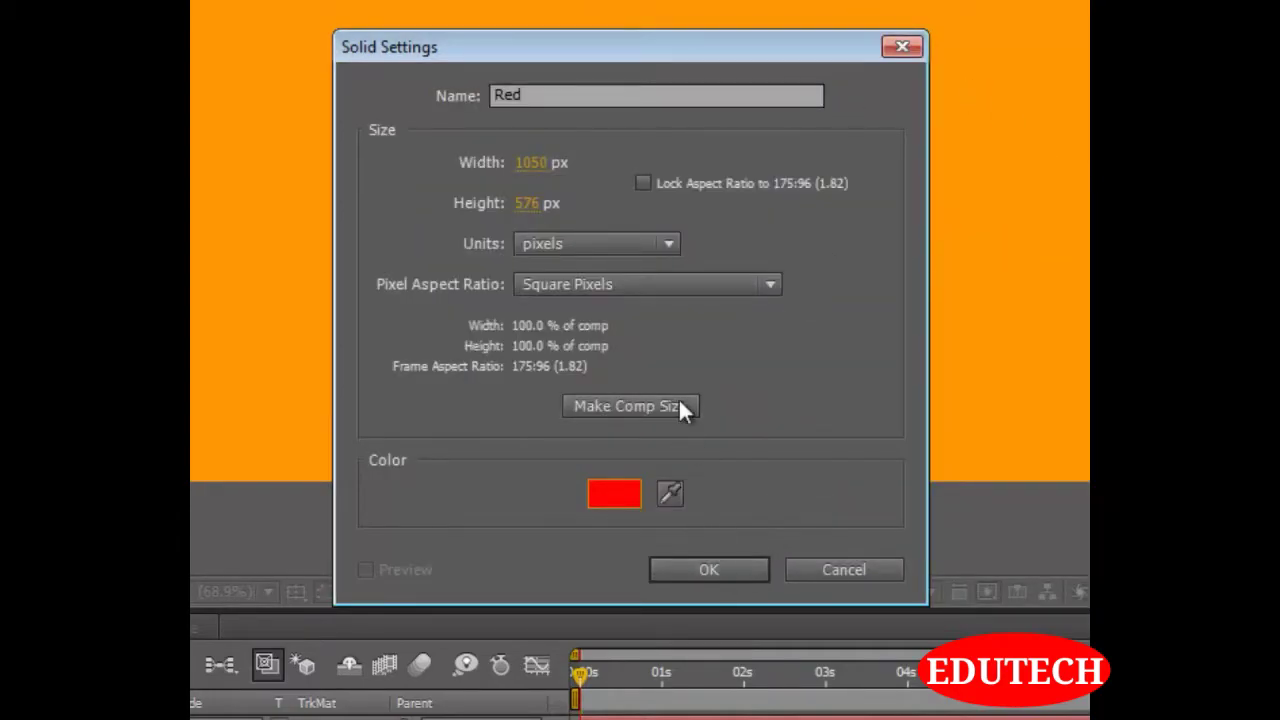
pyautogui.click(713, 568)
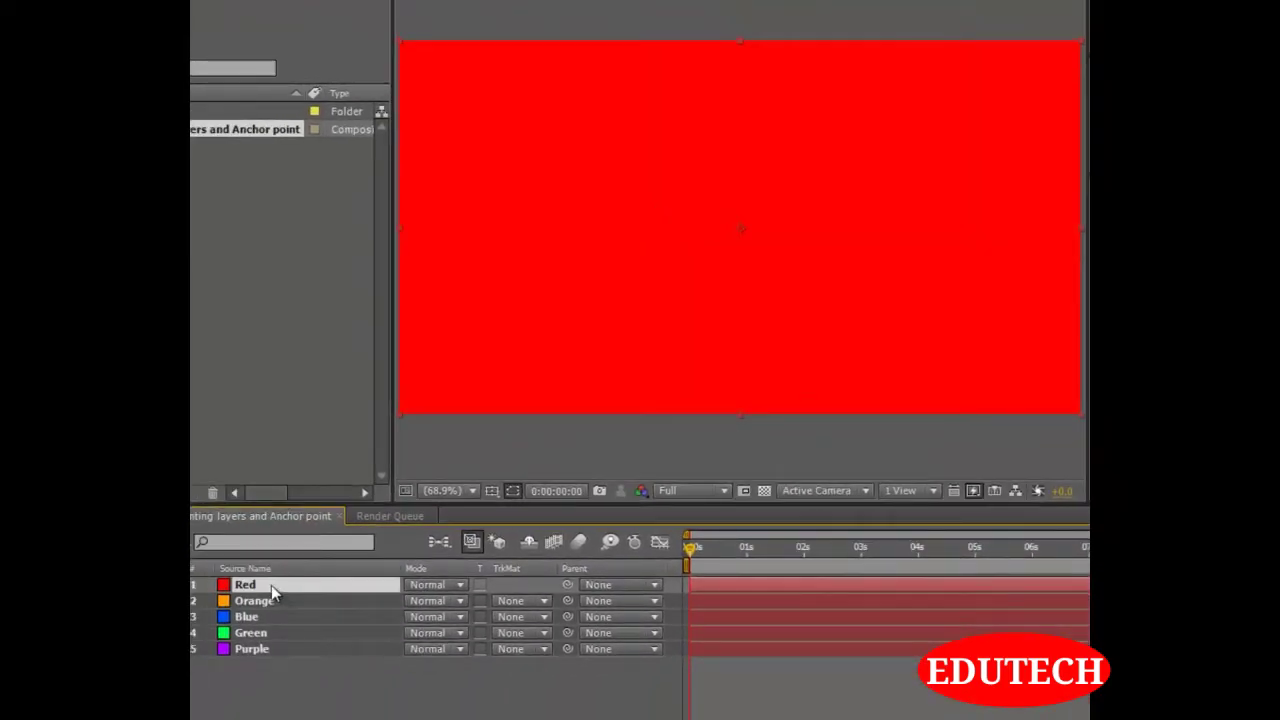
# Move Red below Purple and bring Green to the top of the layer stack
pyautogui.moveTo(271, 585); pyautogui.dragTo(274, 662)
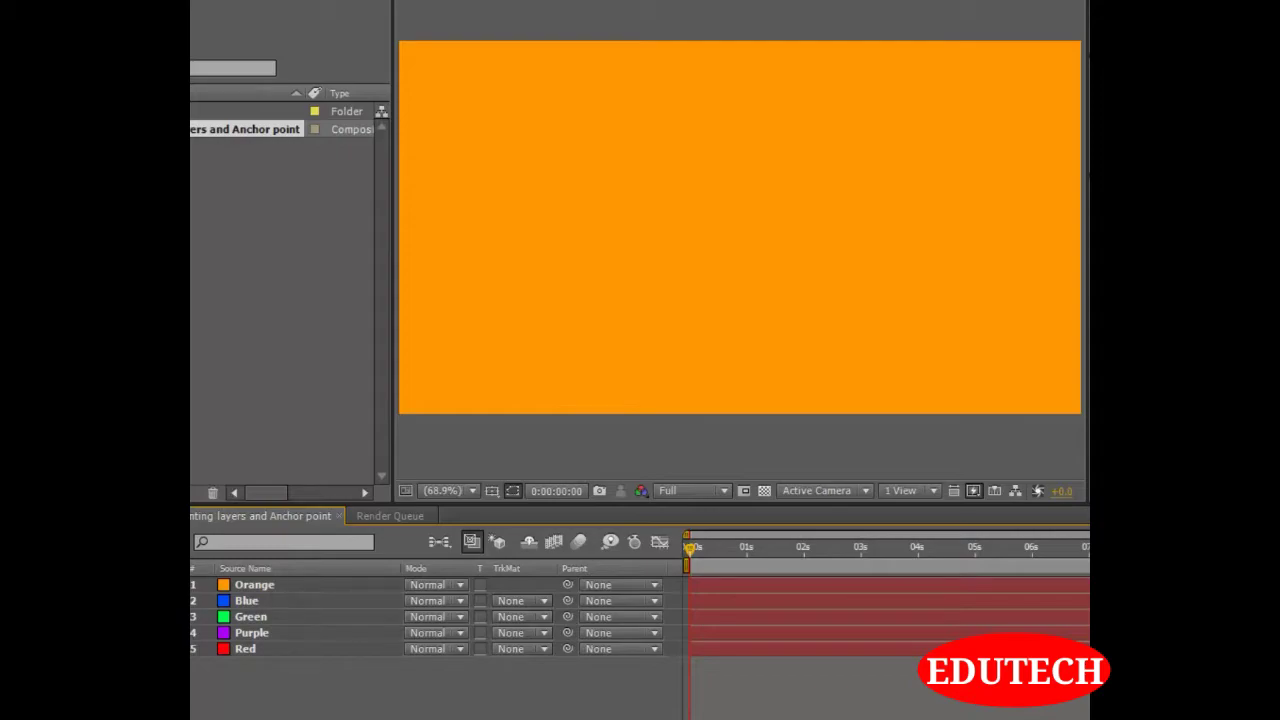
pyautogui.click(270, 616)
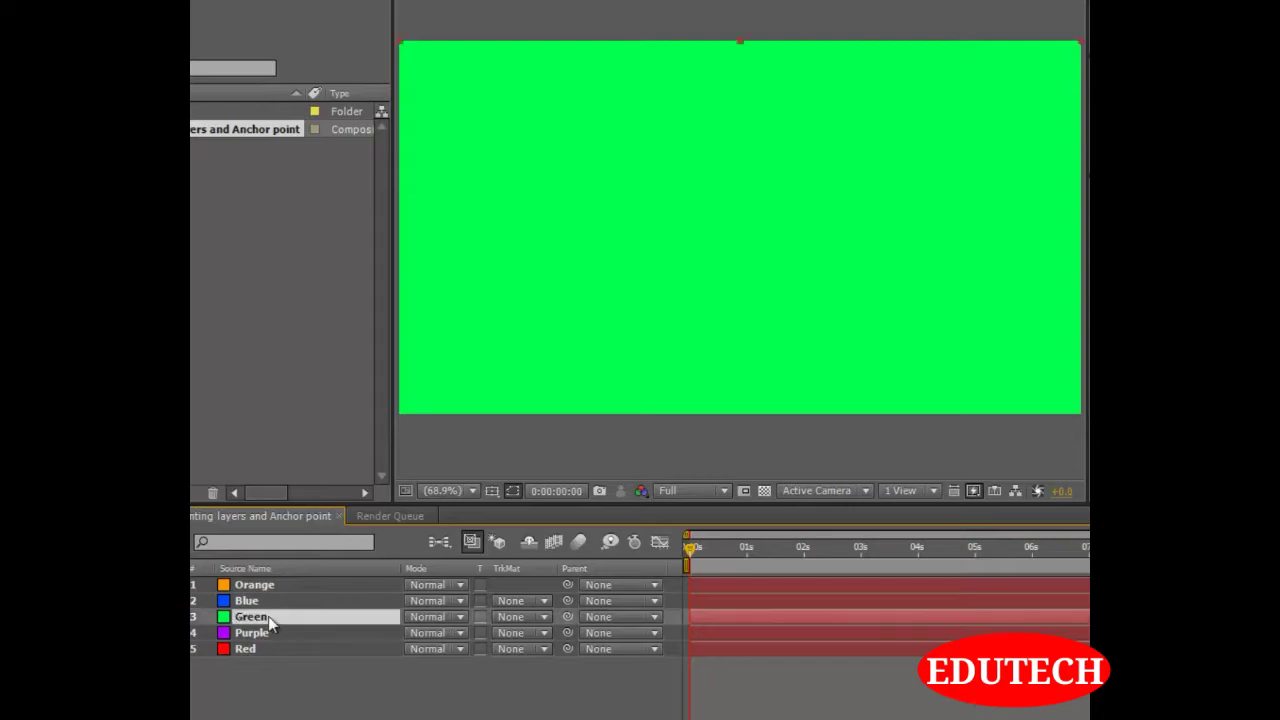
pyautogui.hotkey('ctrl', 'shift', ']')
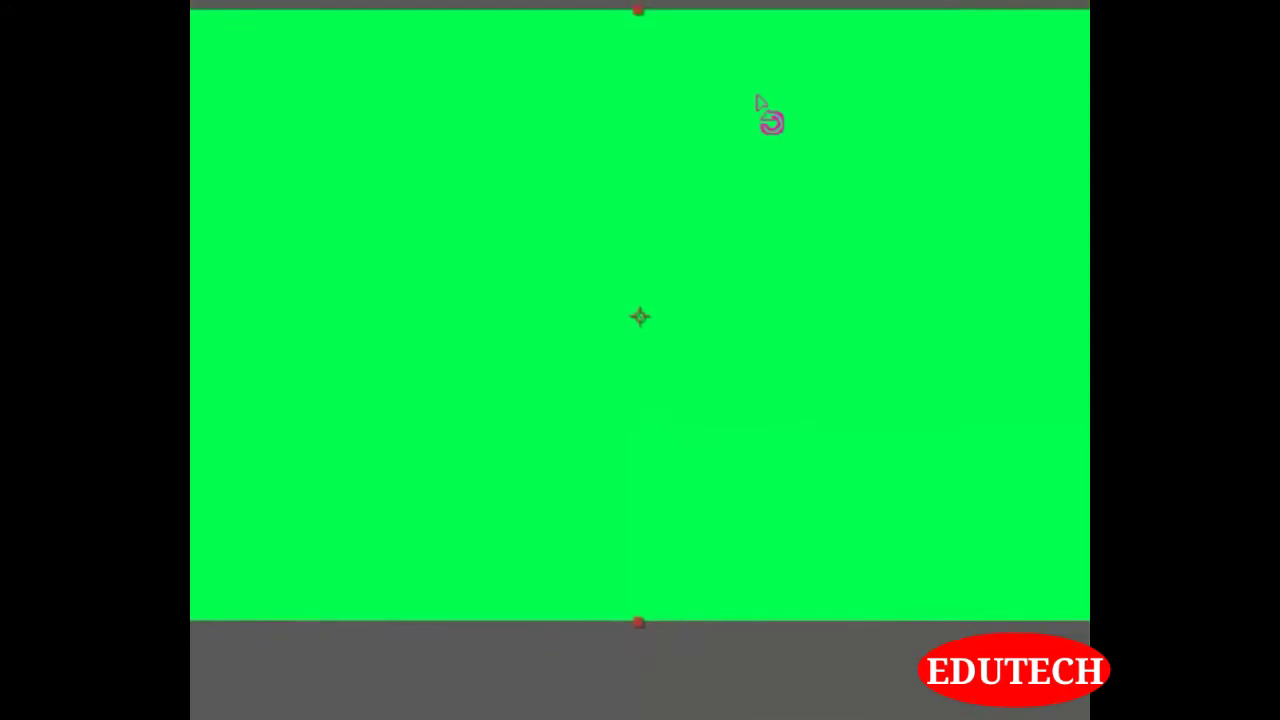
# Rotate the Green layer around its centre anchor, ending nearly upright, with the viewer at 50%
pyautogui.moveTo(640, 72); pyautogui.dragTo(564, 46)
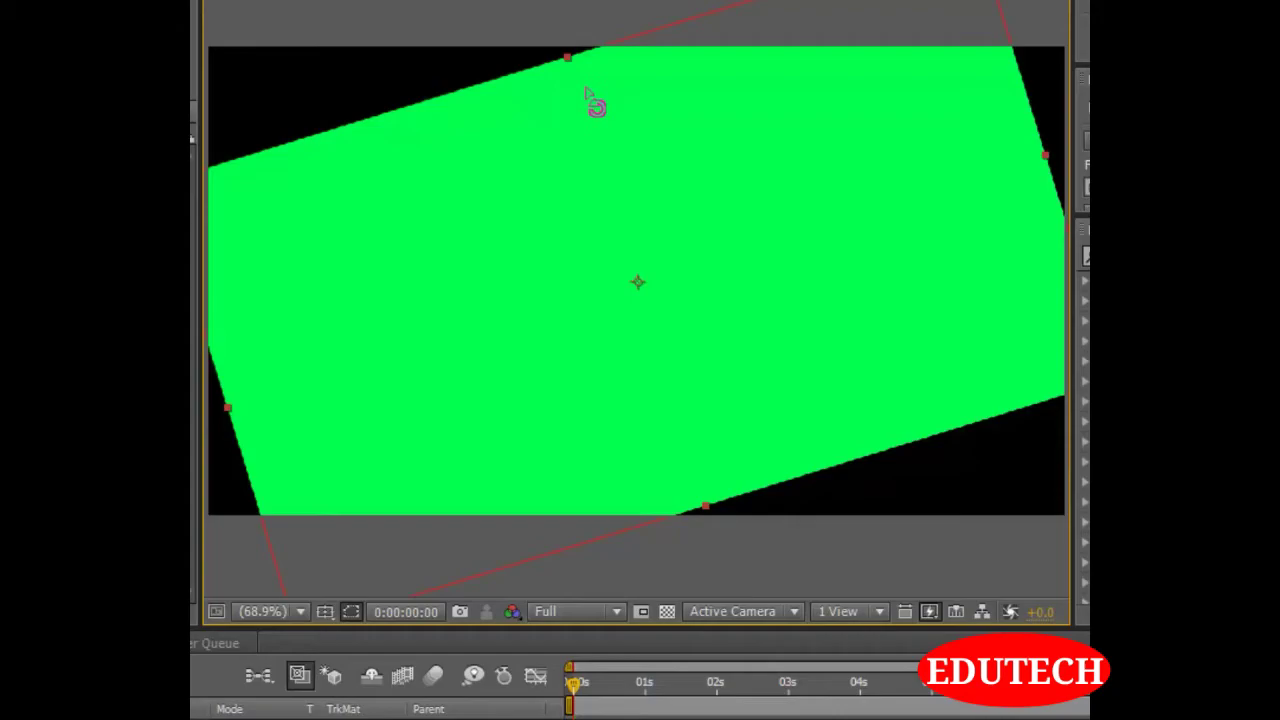
pyautogui.press(',')
pyautogui.moveTo(597, 140); pyautogui.dragTo(646, 467)
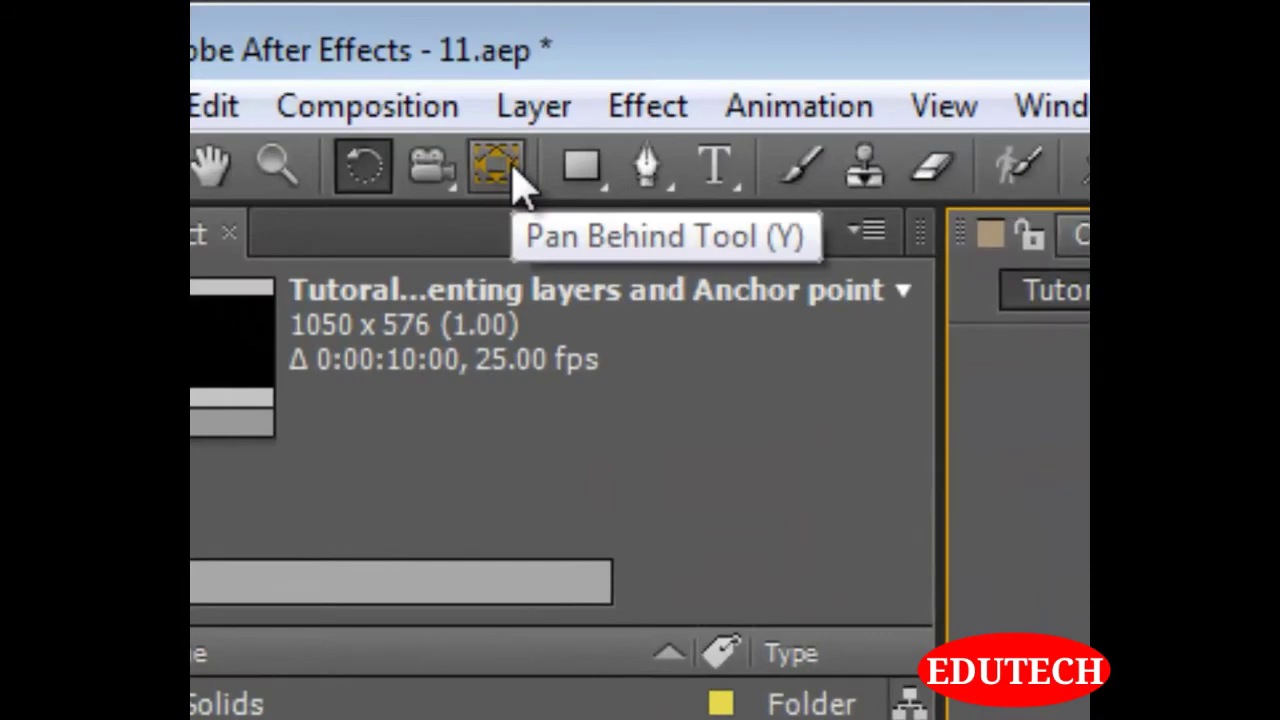
# Move Green's anchor to its top-left corner, rotate around it, then deselect the layer
pyautogui.click(513, 172)
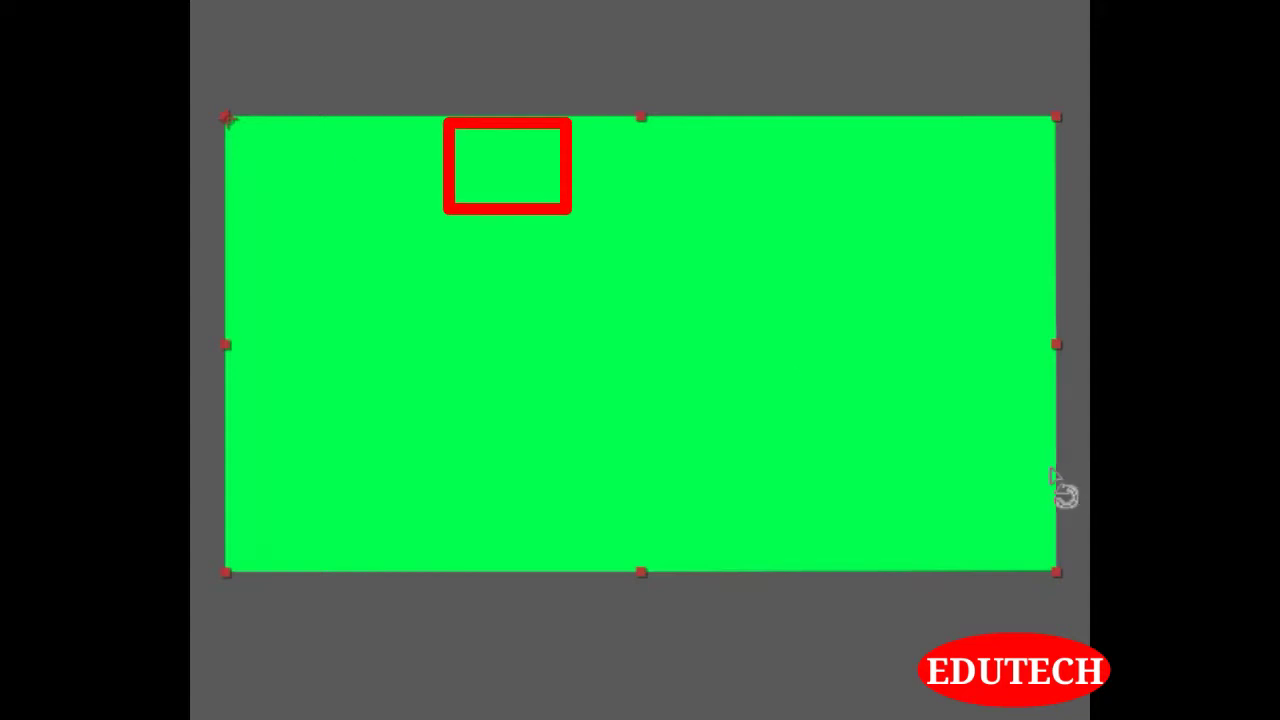
pyautogui.moveTo(1040, 497); pyautogui.dragTo(805, 384)
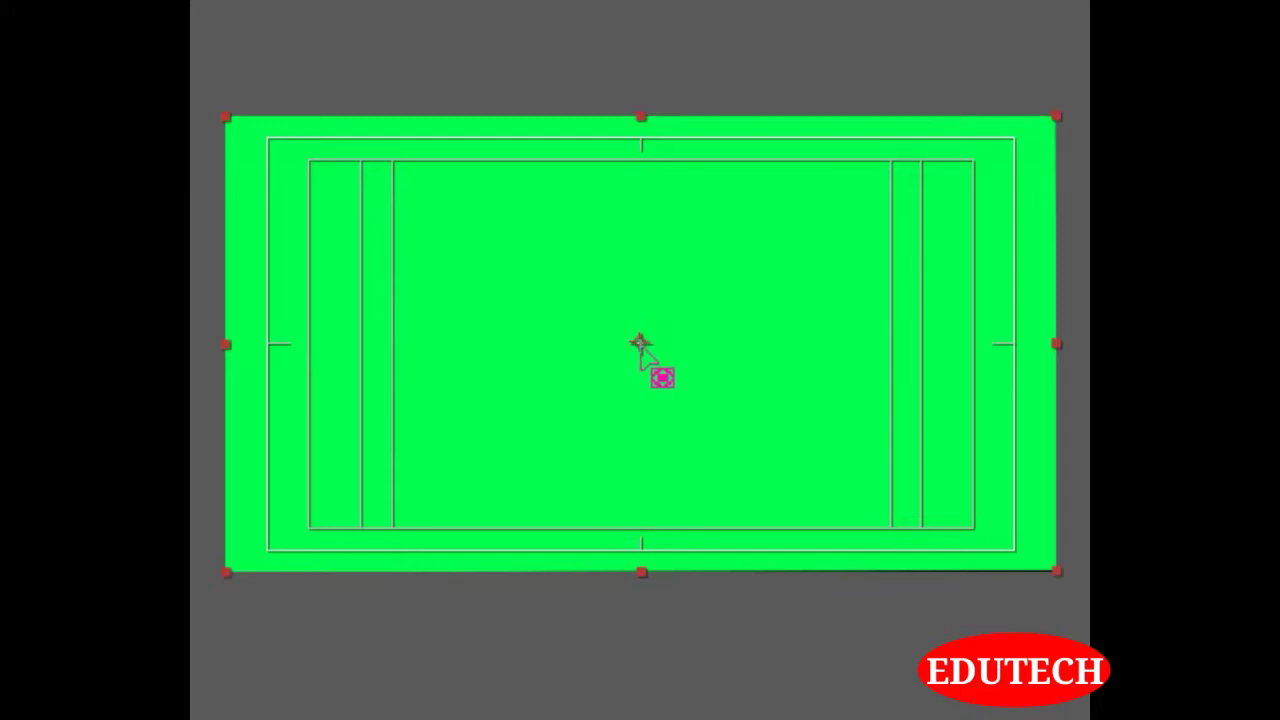
pyautogui.click(531, 633)
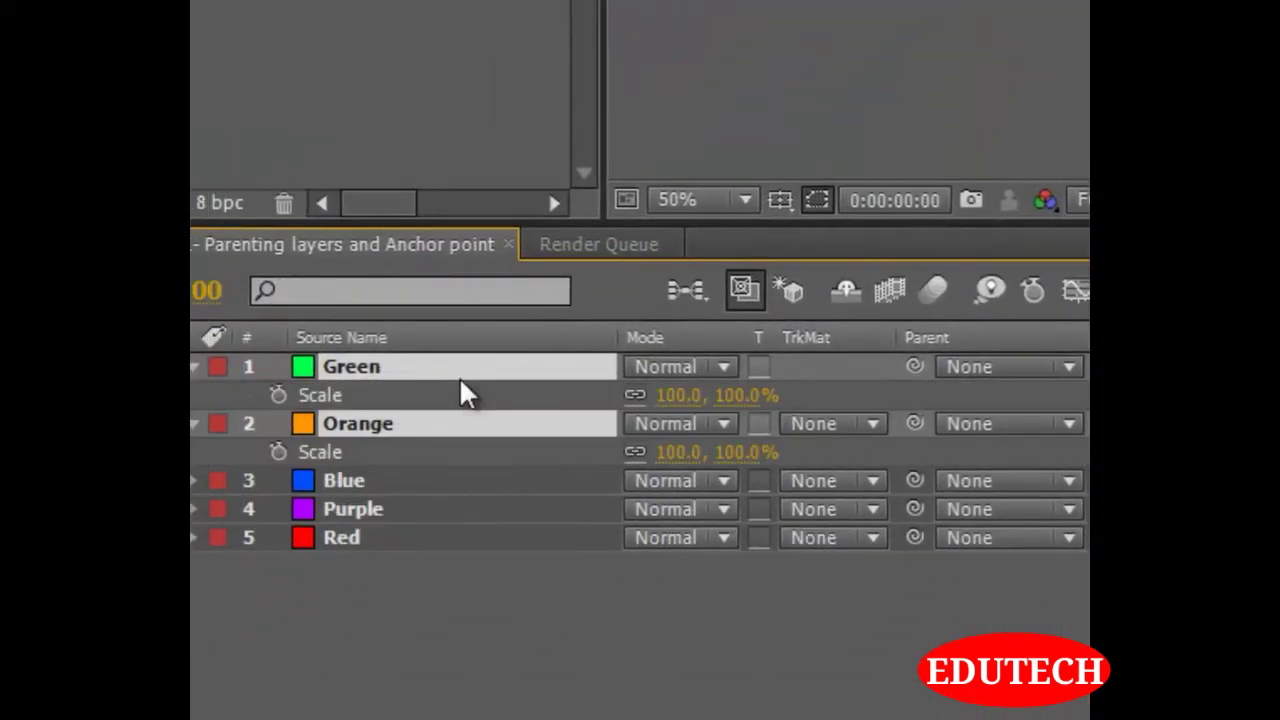
# Scale Green and Orange to 26% and place green at upper left with orange just below
pyautogui.moveTo(715, 395); pyautogui.dragTo(633, 397)
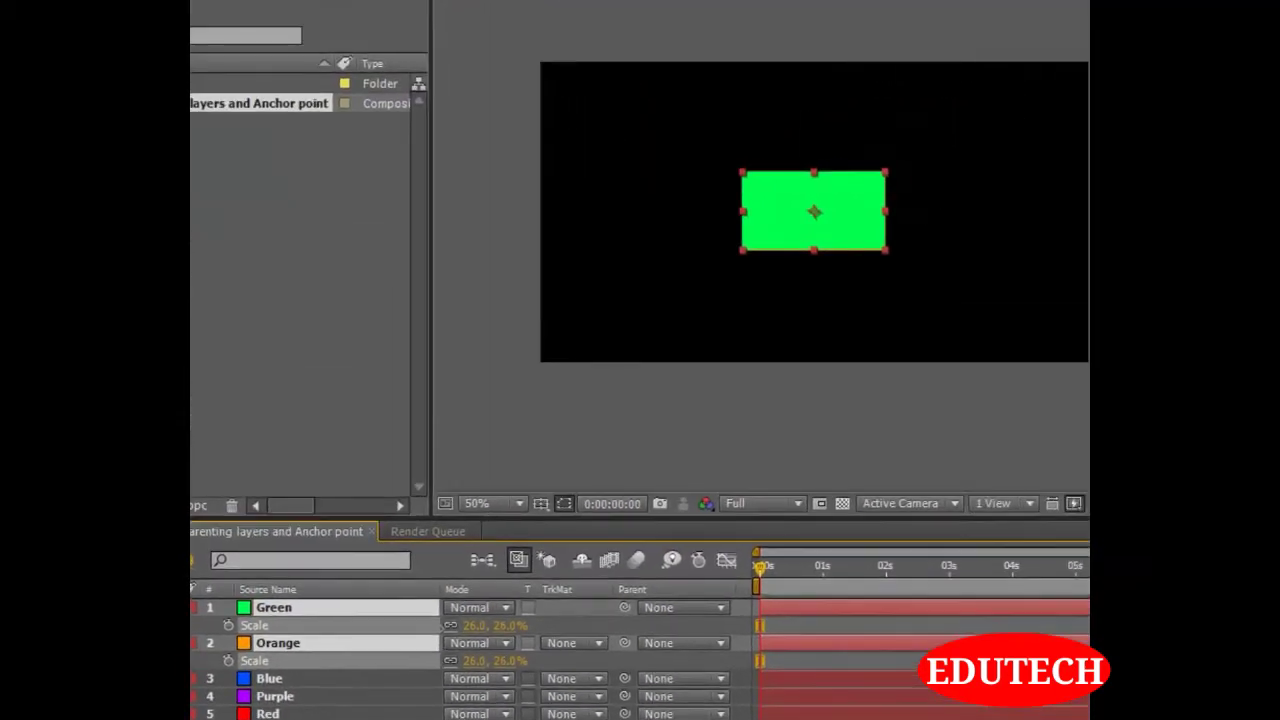
pyautogui.hotkey('ctrl', 'shift', 'a')
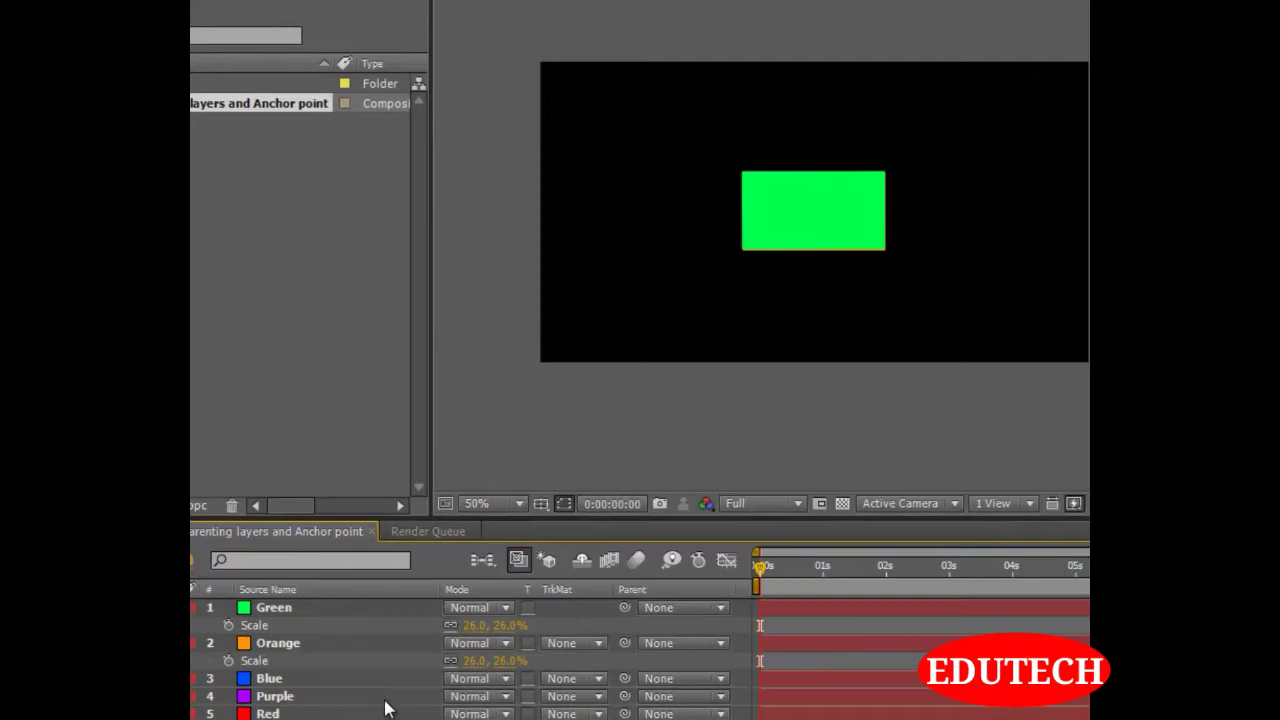
pyautogui.click(287, 612)
pyautogui.moveTo(778, 209); pyautogui.dragTo(630, 128)
pyautogui.click(277, 645)
pyautogui.moveTo(777, 223); pyautogui.dragTo(637, 236)
# Keyframe Green's Position from 243,132 at 0s to 827,136 at 2s
pyautogui.click(270, 609)
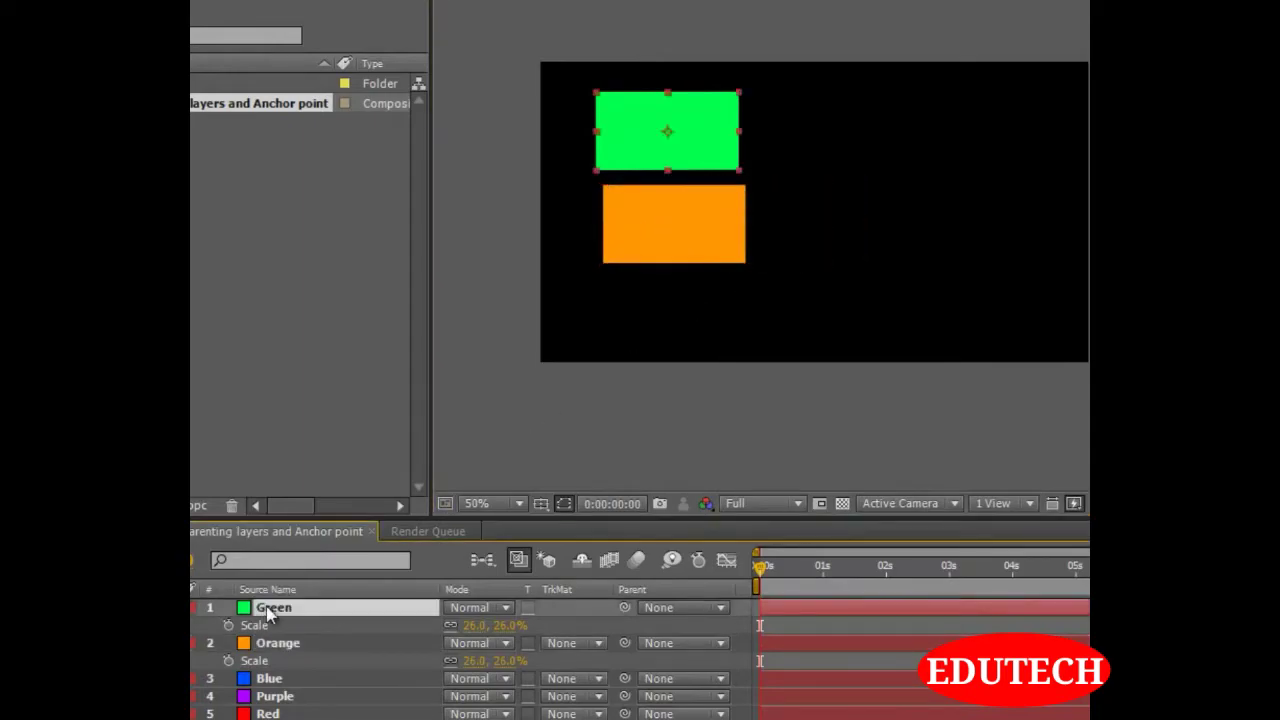
pyautogui.press('p')
pyautogui.click(228, 625)
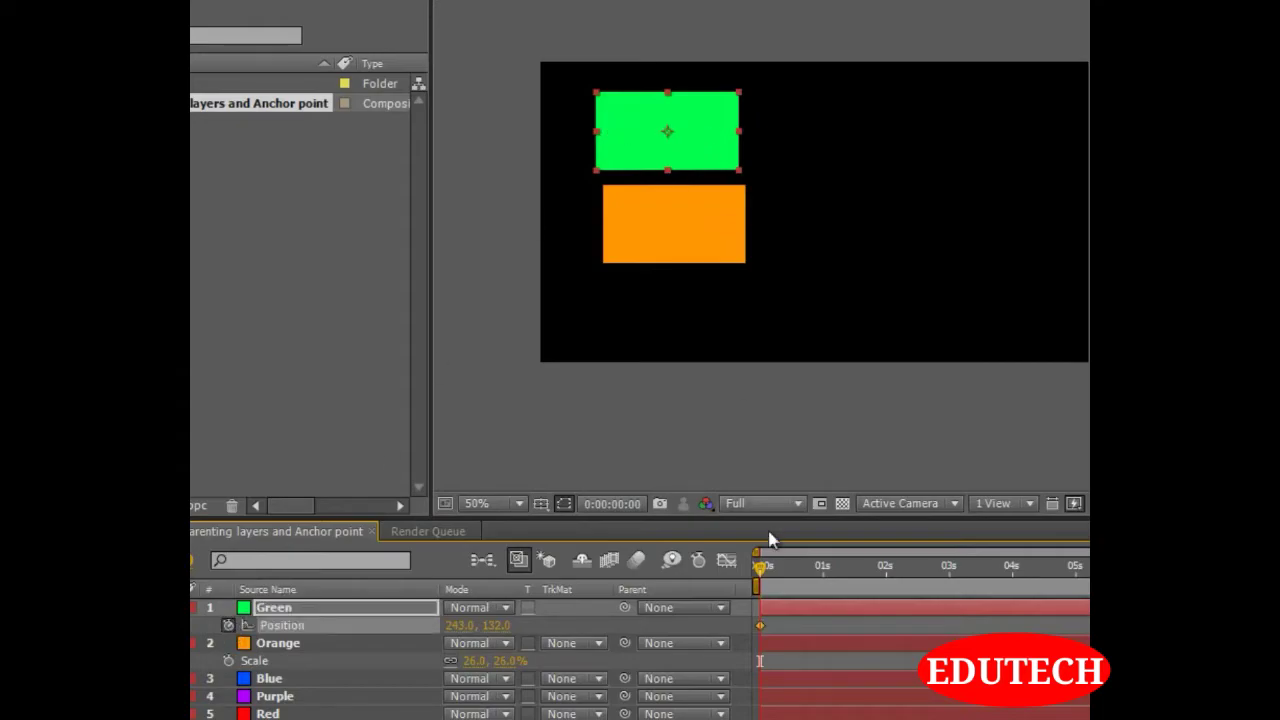
pyautogui.moveTo(760, 575); pyautogui.dragTo(884, 583)
pyautogui.moveTo(708, 133); pyautogui.dragTo(1010, 122)
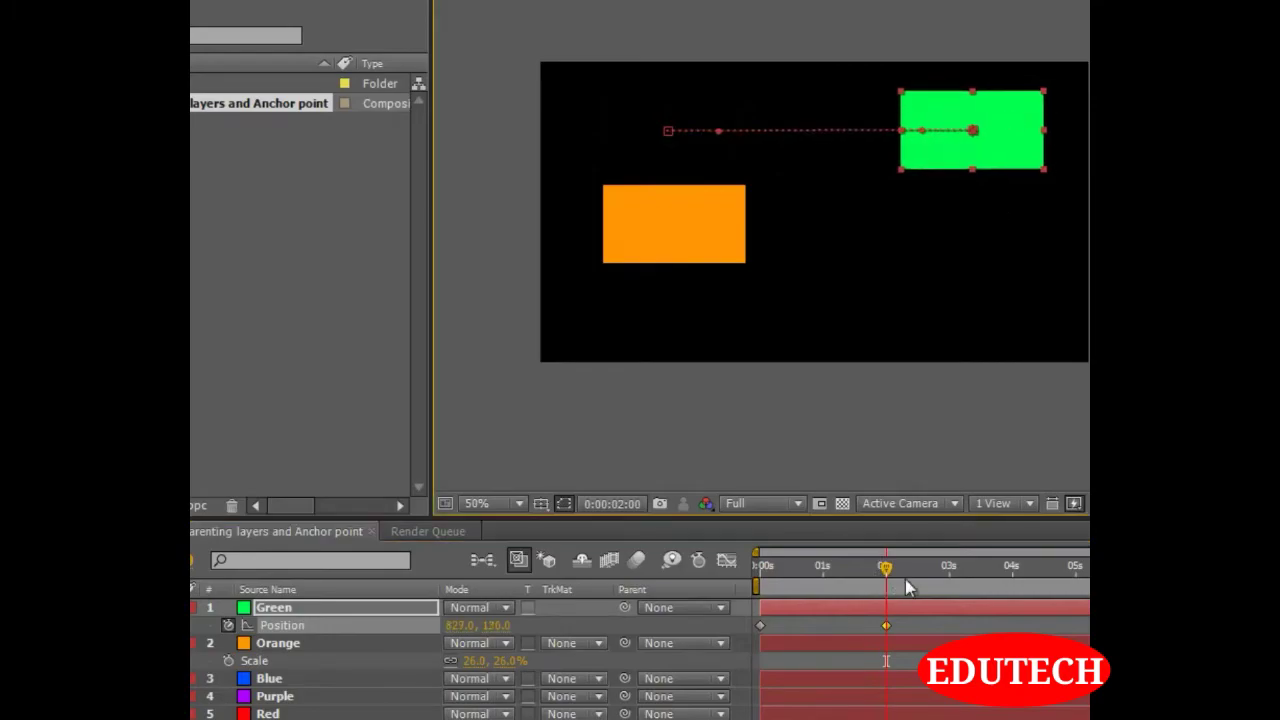
# End the work area at 2 seconds and preview the animation from the start
pyautogui.moveTo(1088, 585); pyautogui.dragTo(906, 585)
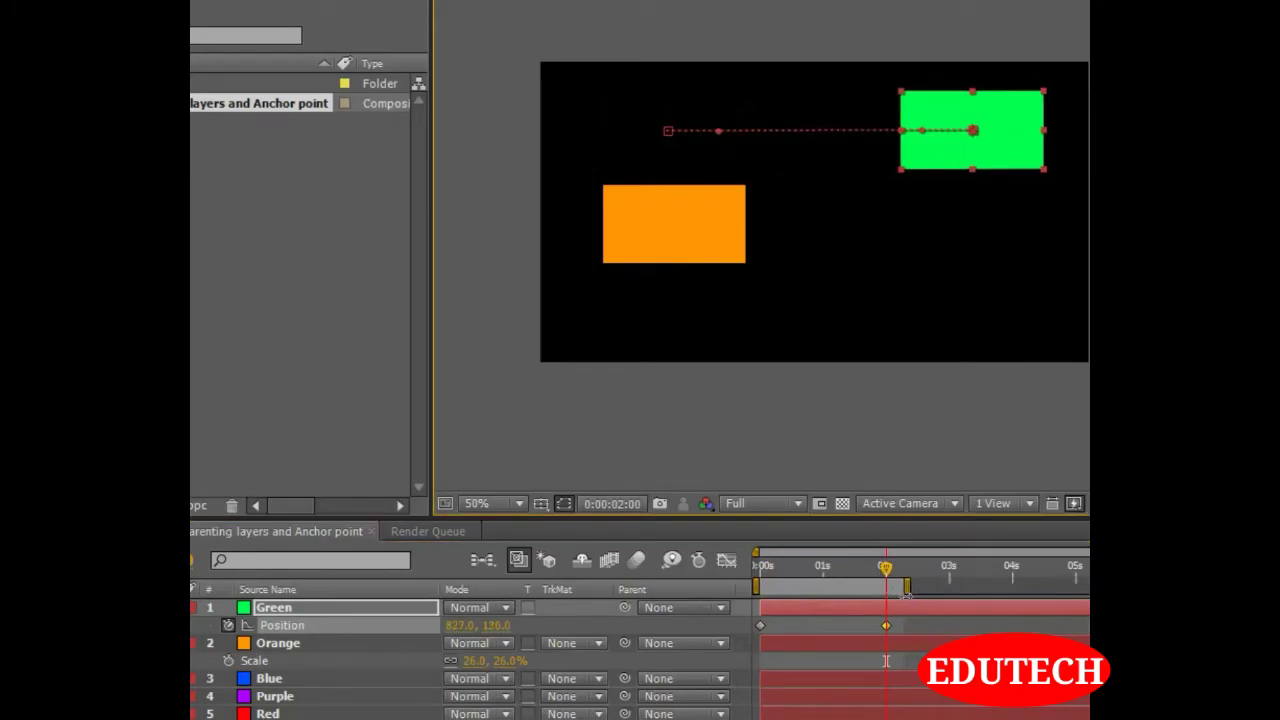
pyautogui.click(762, 568)
pyautogui.press('space')
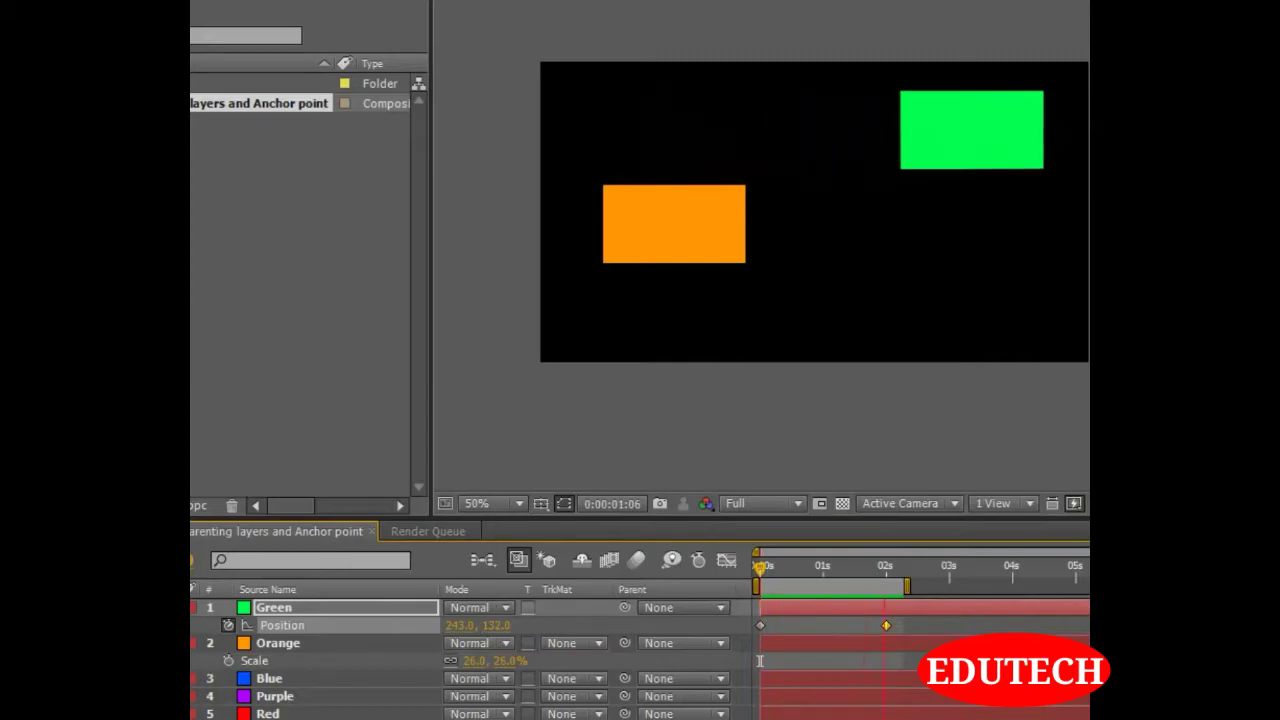
pyautogui.press('space')
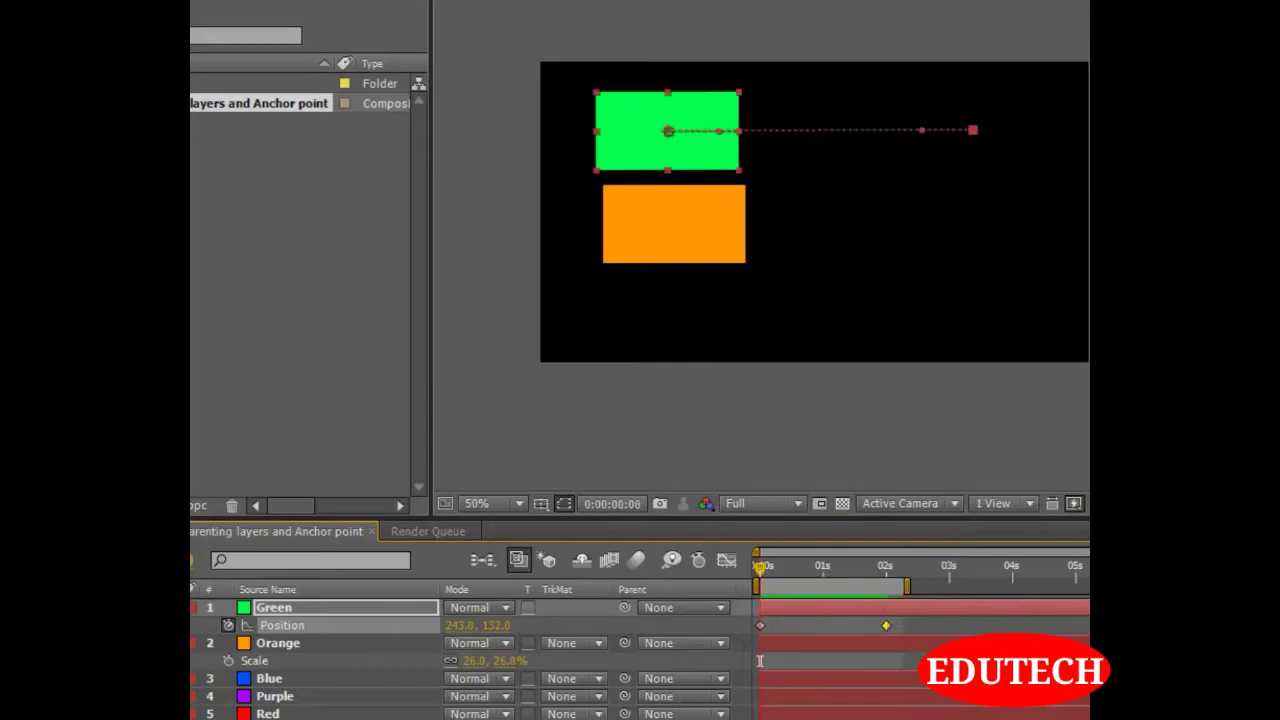
# Set the Orange layer's parent to 1. Green
pyautogui.click(290, 645)
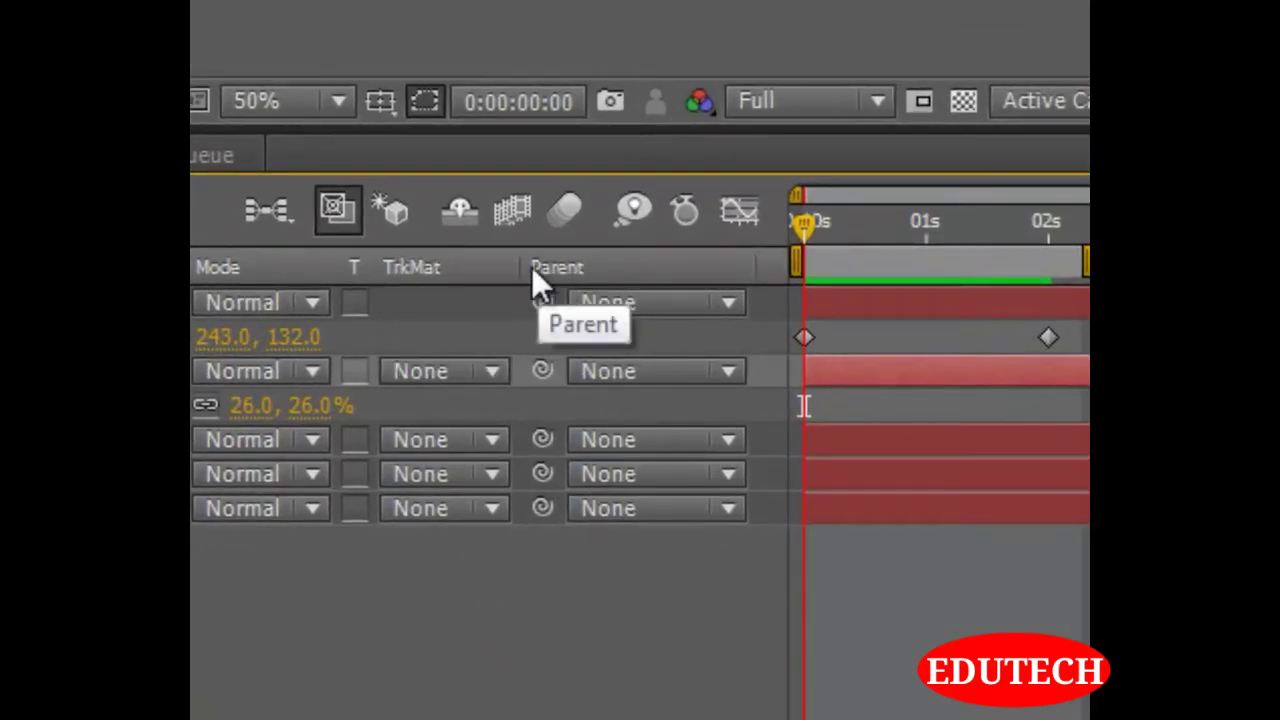
pyautogui.click(600, 375)
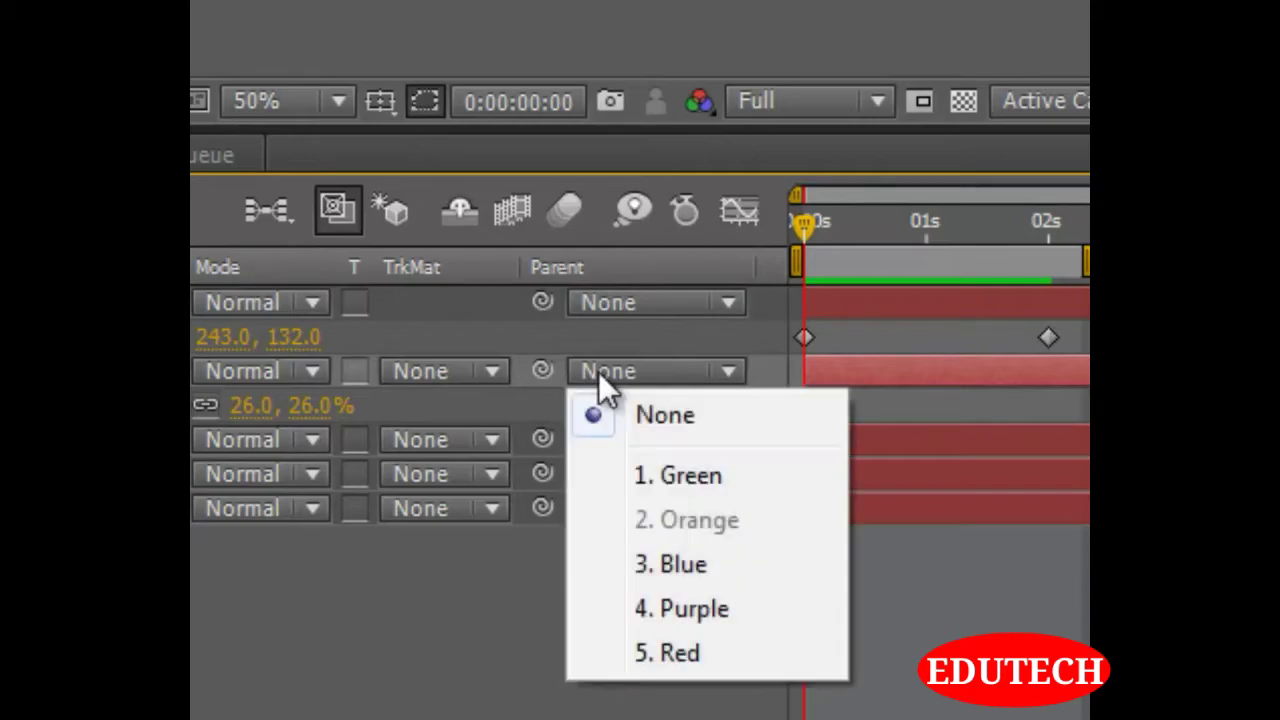
pyautogui.click(679, 479)
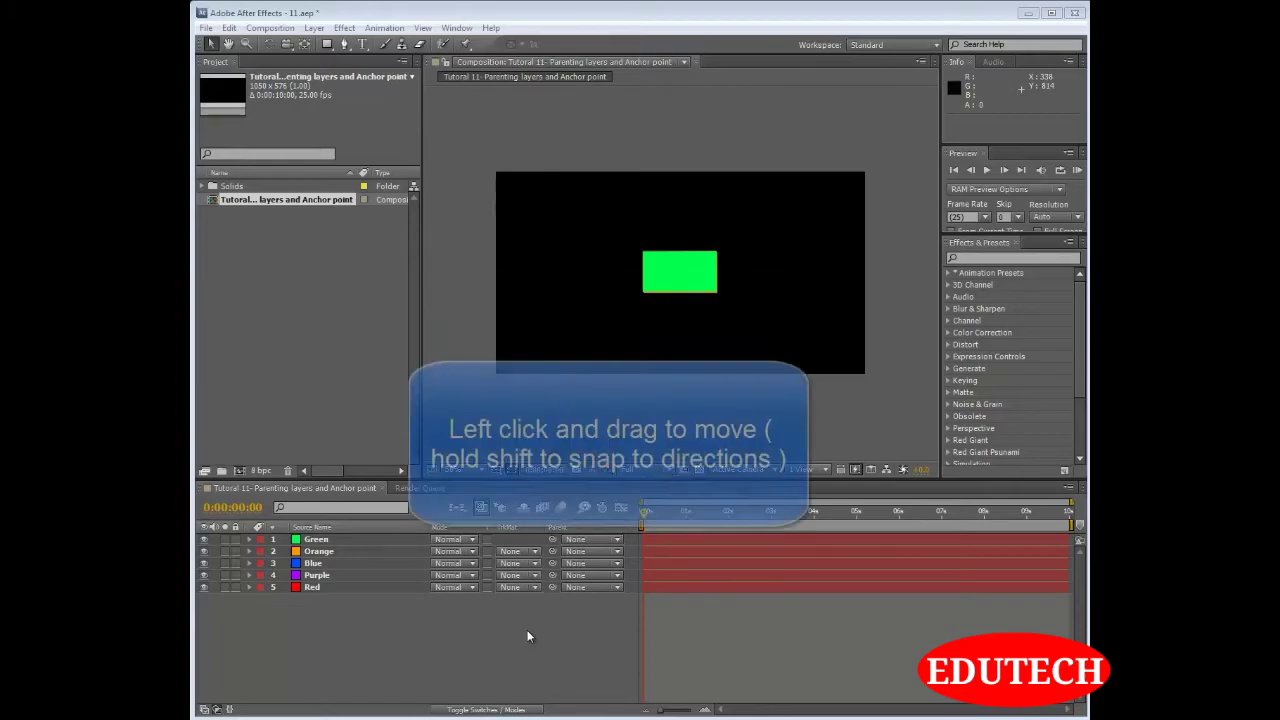
# Move the green solid to the left and the orange solid above the centre
pyautogui.click(335, 539)
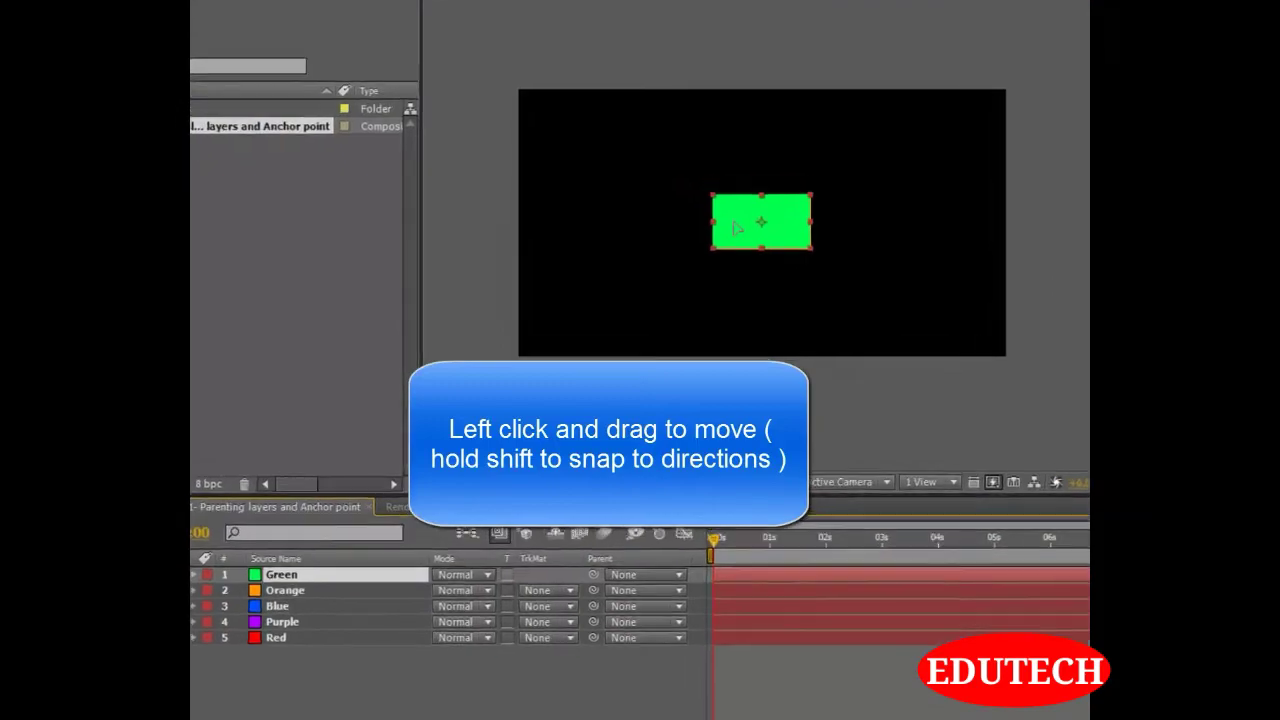
pyautogui.moveTo(735, 226); pyautogui.dragTo(585, 210)
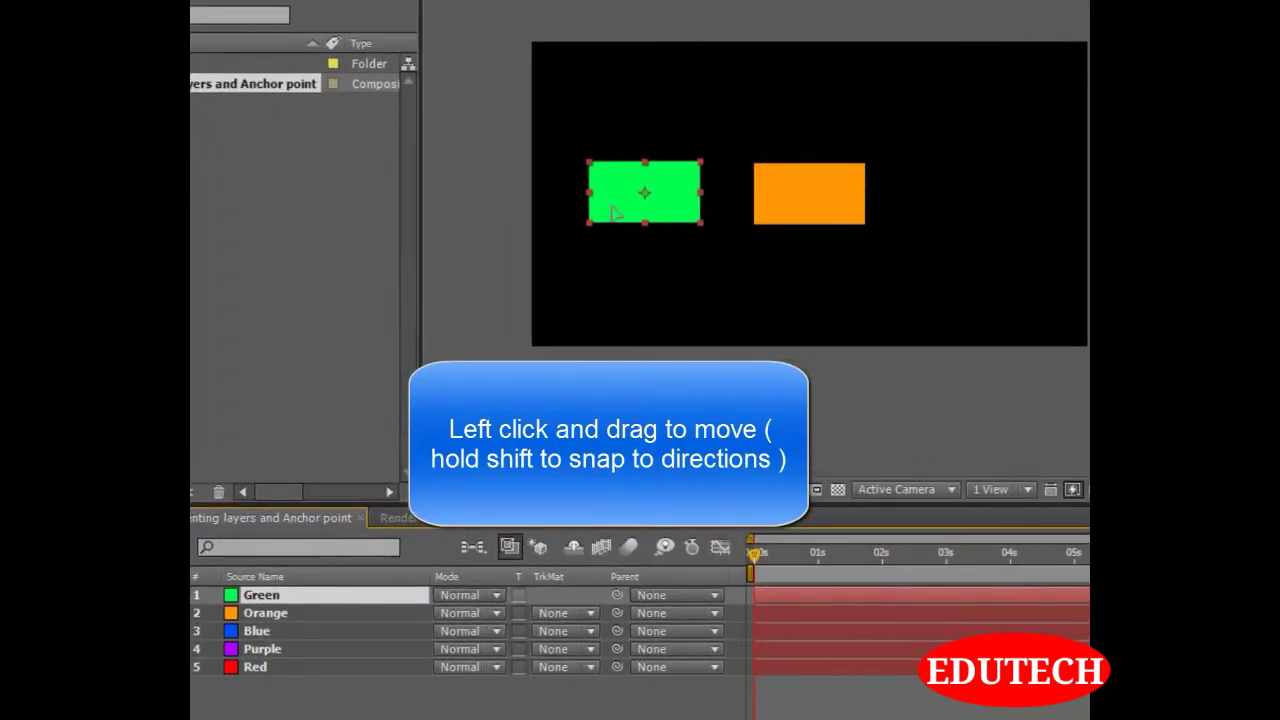
pyautogui.moveTo(793, 190); pyautogui.dragTo(733, 132)
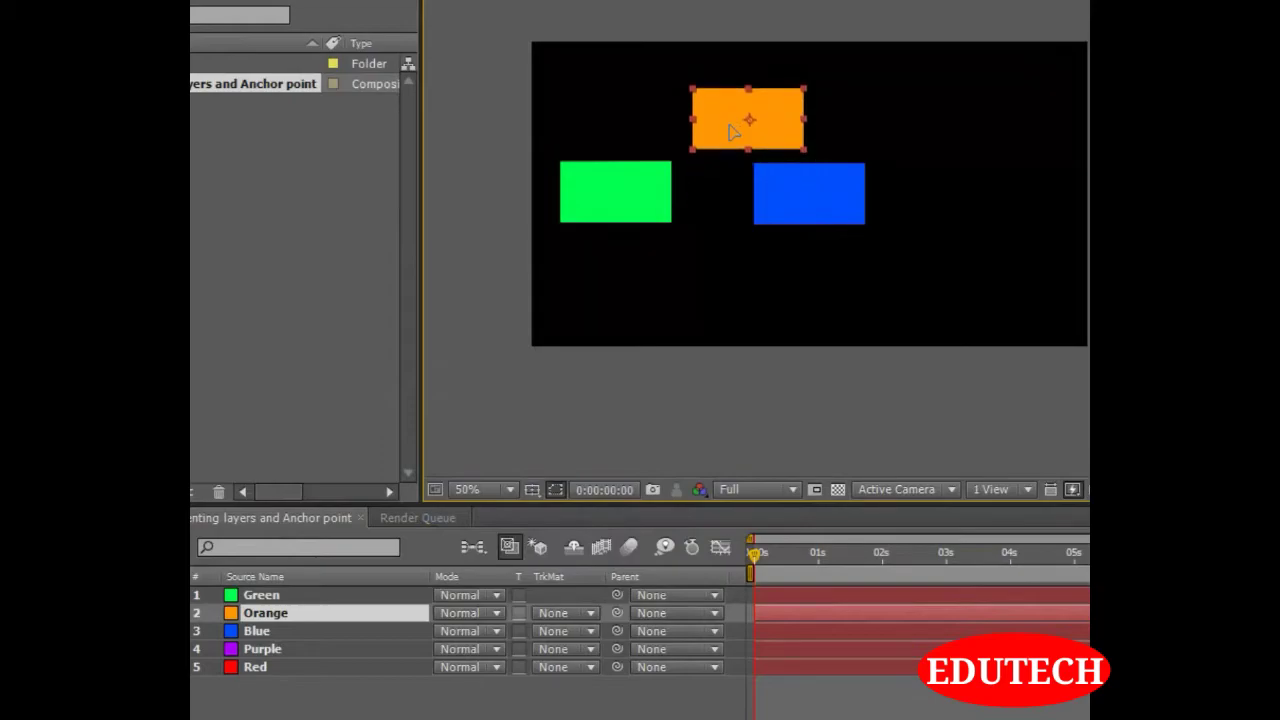
pyautogui.press('Return')
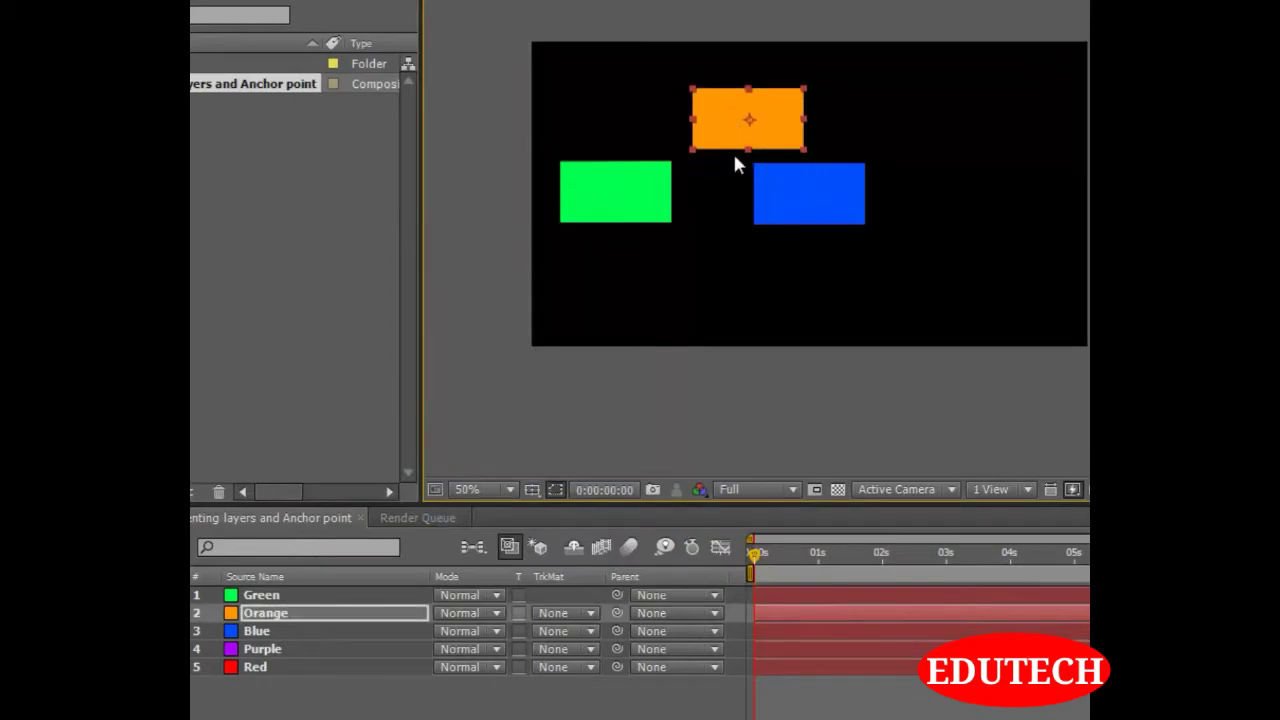
# Scale all five layers to 10%, then put purple right of red and blue below it
pyautogui.moveTo(322, 712); pyautogui.dragTo(262, 598)
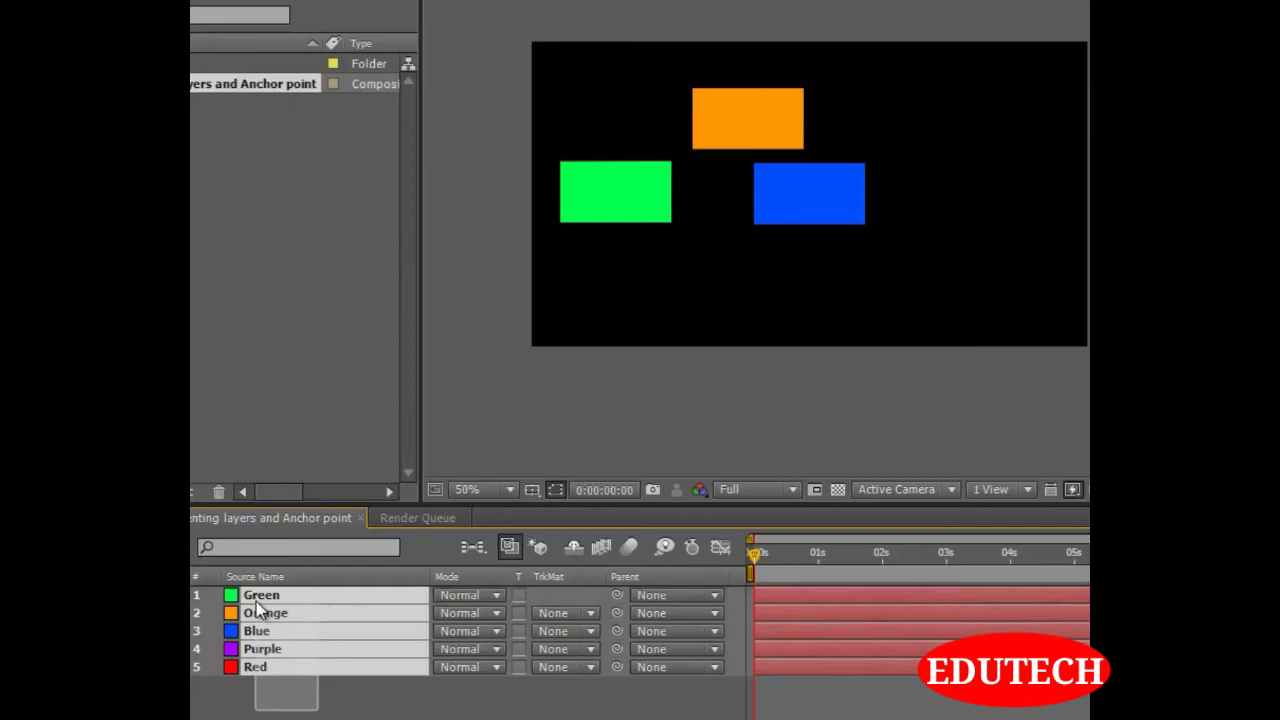
pyautogui.press('s')
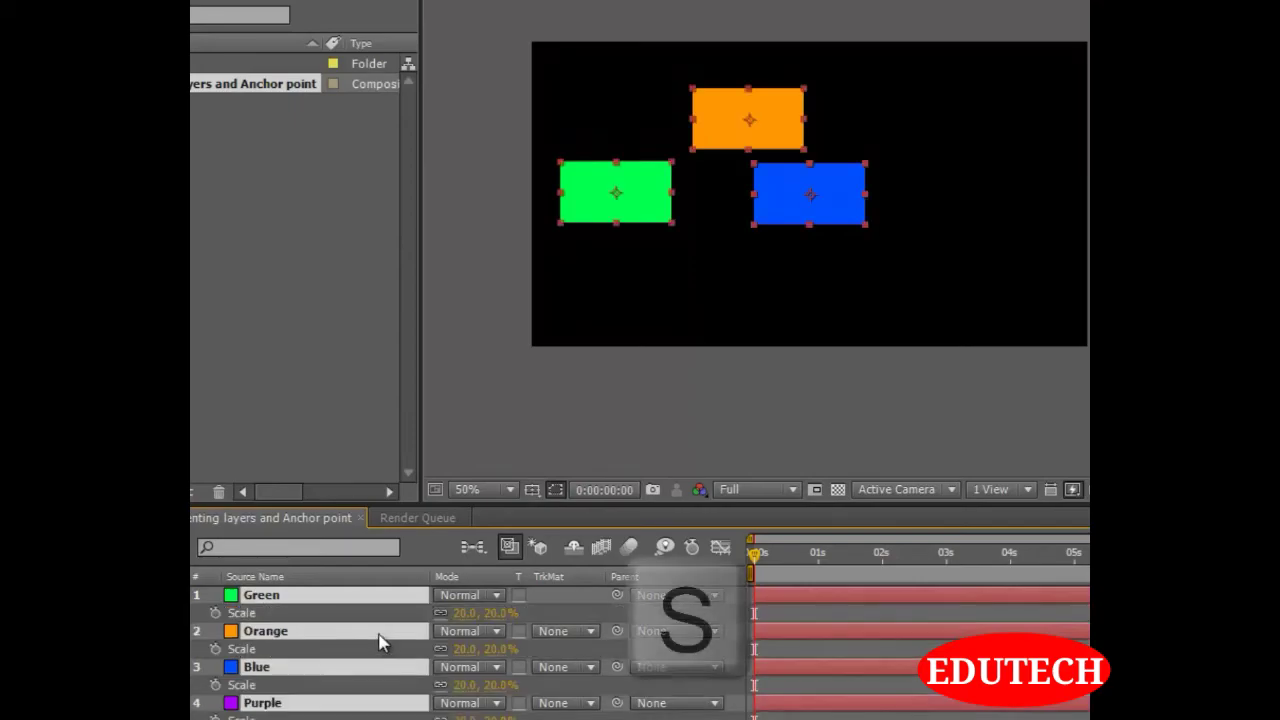
pyautogui.click(486, 613)
pyautogui.write('10')
pyautogui.press('Return')
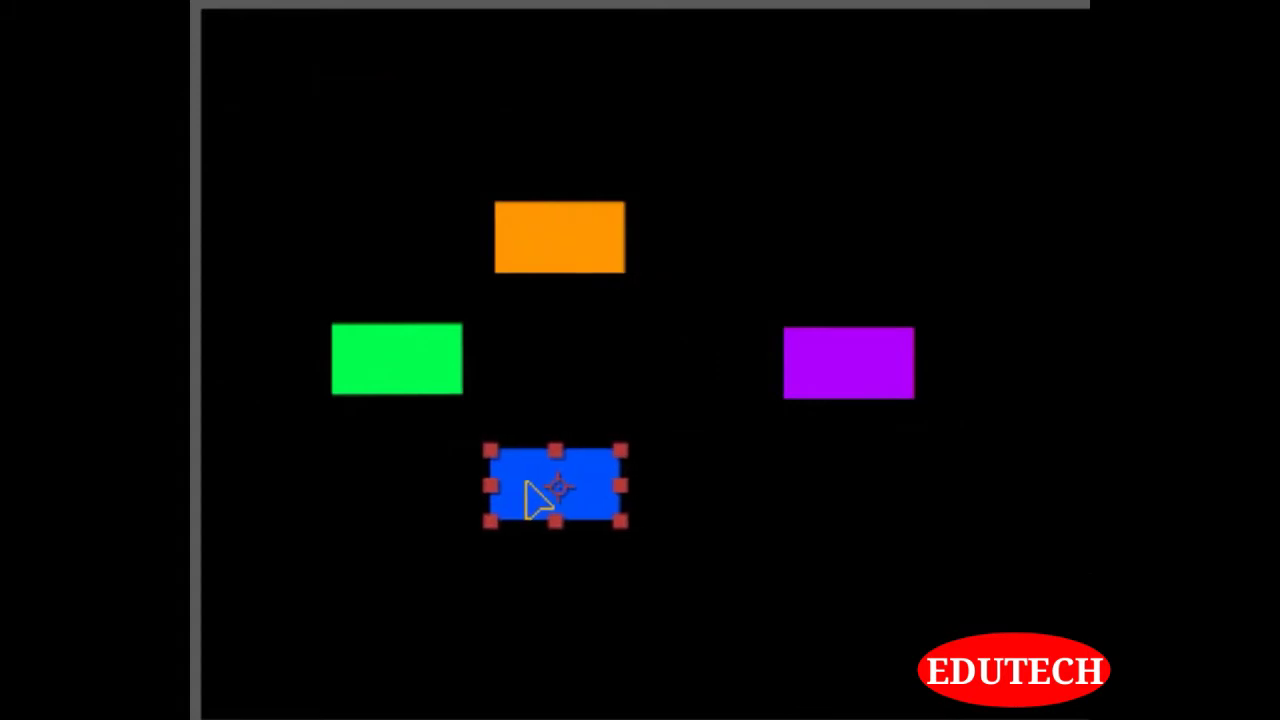
pyautogui.moveTo(853, 372); pyautogui.dragTo(750, 368)
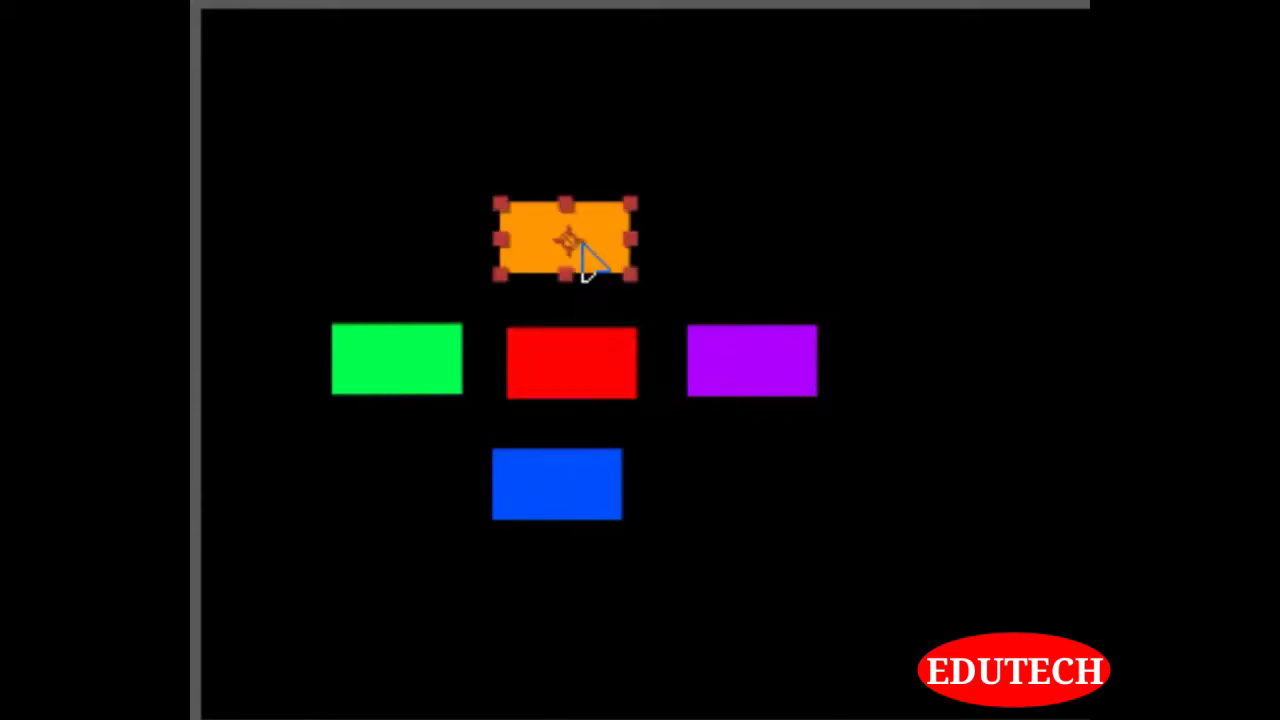
pyautogui.moveTo(549, 509); pyautogui.dragTo(560, 514)
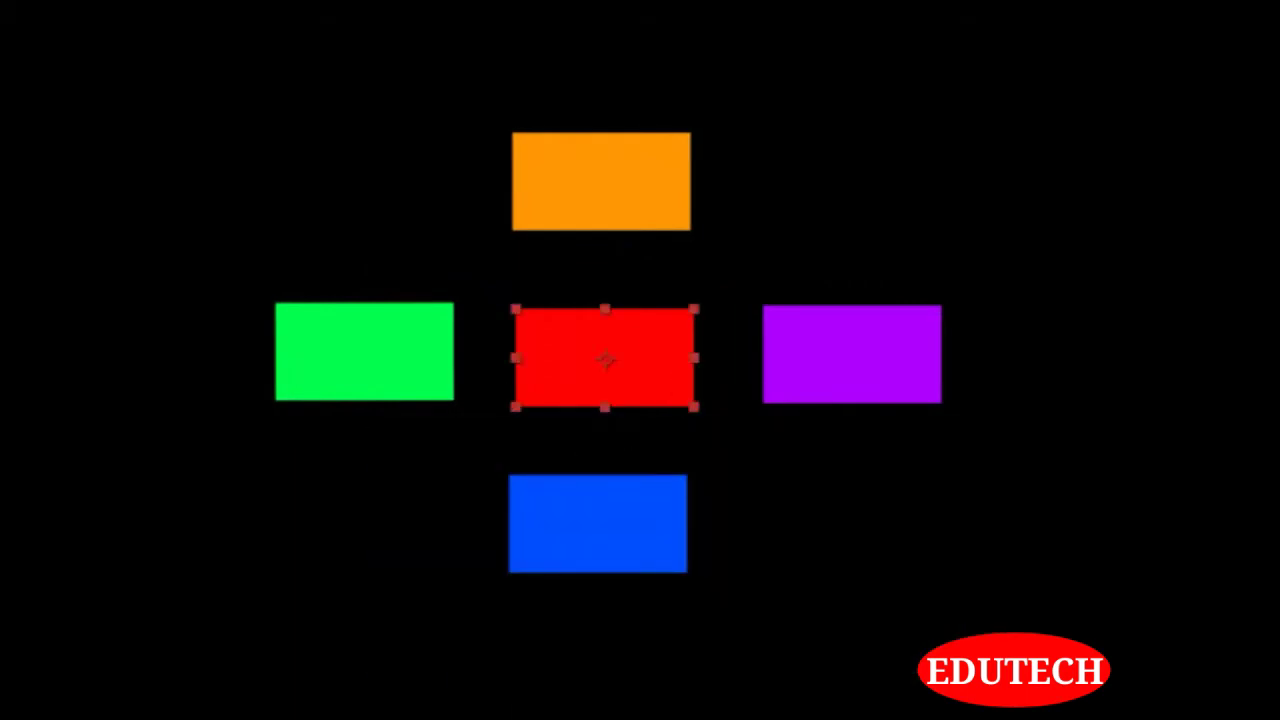
# Collapse the Scale properties of all five coloured layers
pyautogui.moveTo(420, 712); pyautogui.dragTo(360, 595)
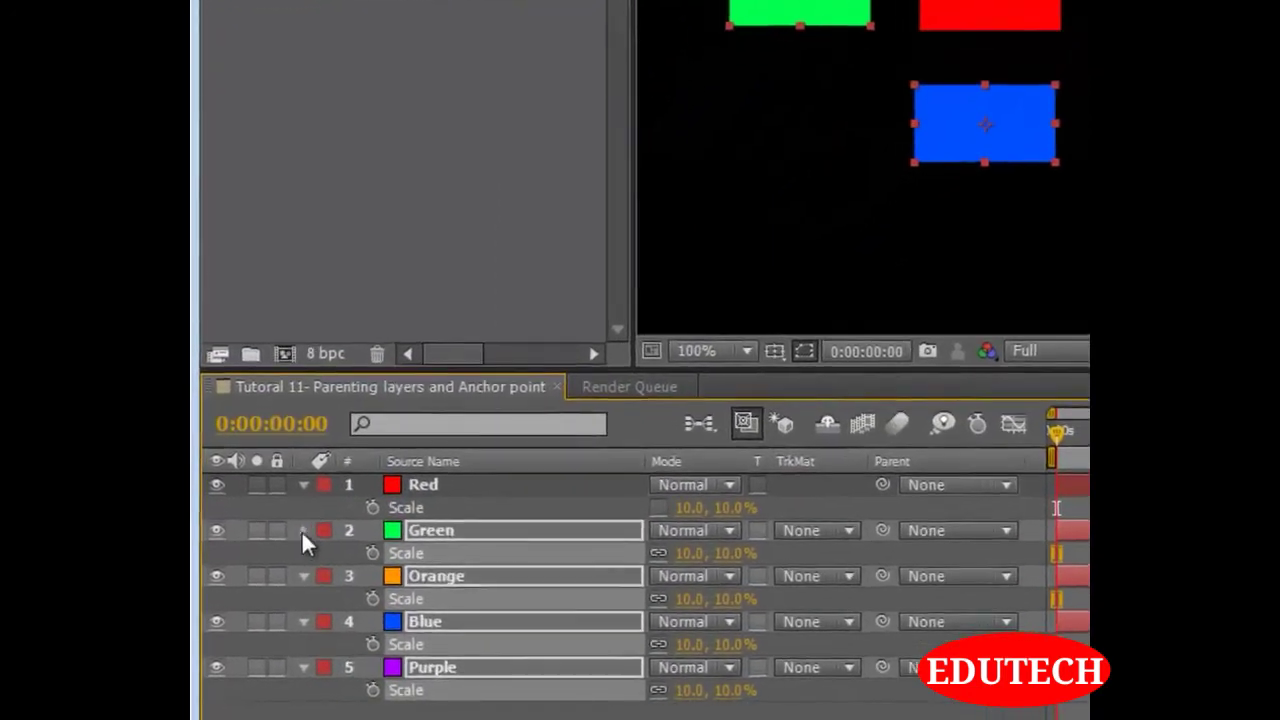
pyautogui.press('s')
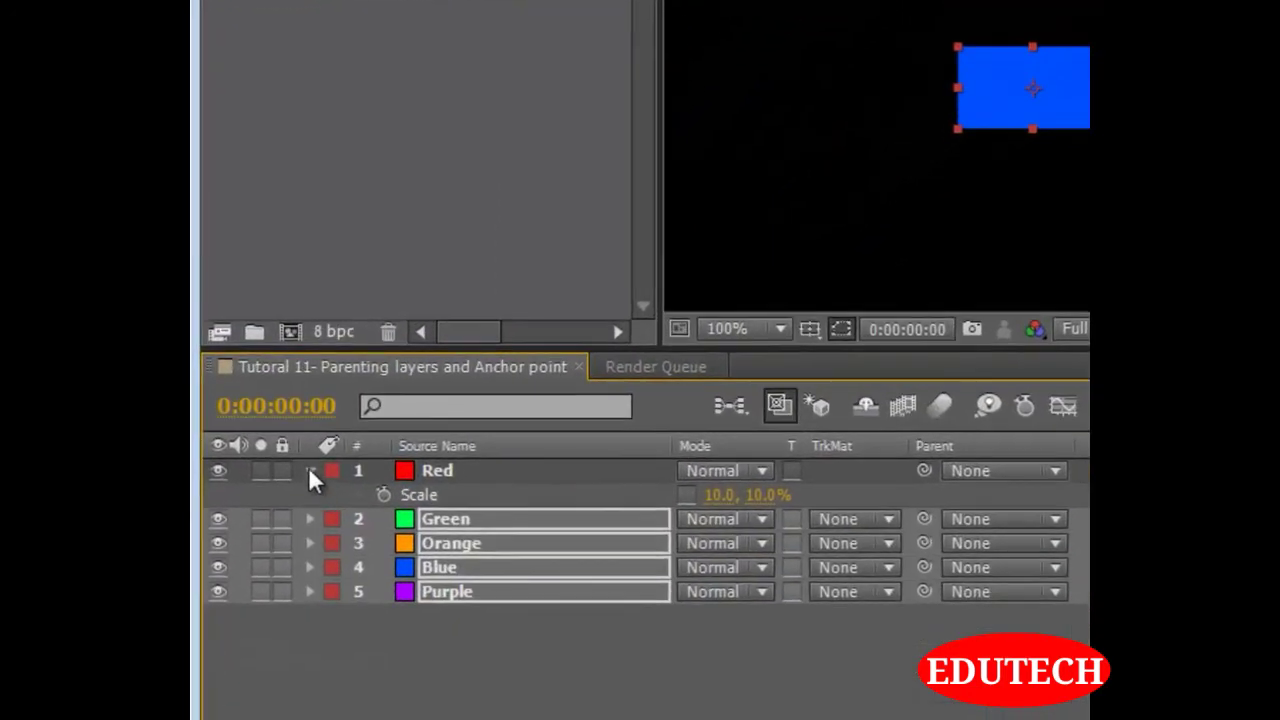
pyautogui.click(276, 541)
pyautogui.click(364, 657)
# Rename the Red layer to 'Parent'
pyautogui.click(449, 469)
pyautogui.rightClick(449, 469)
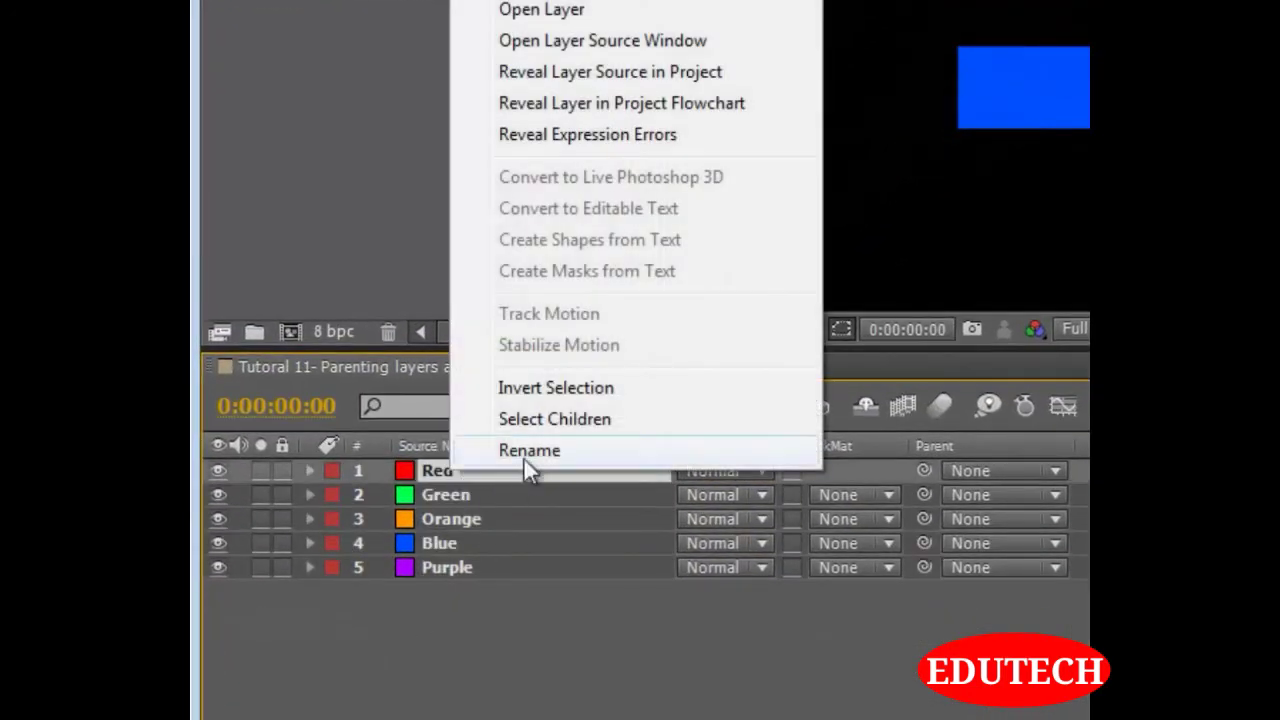
pyautogui.click(524, 459)
pyautogui.write('Parent')
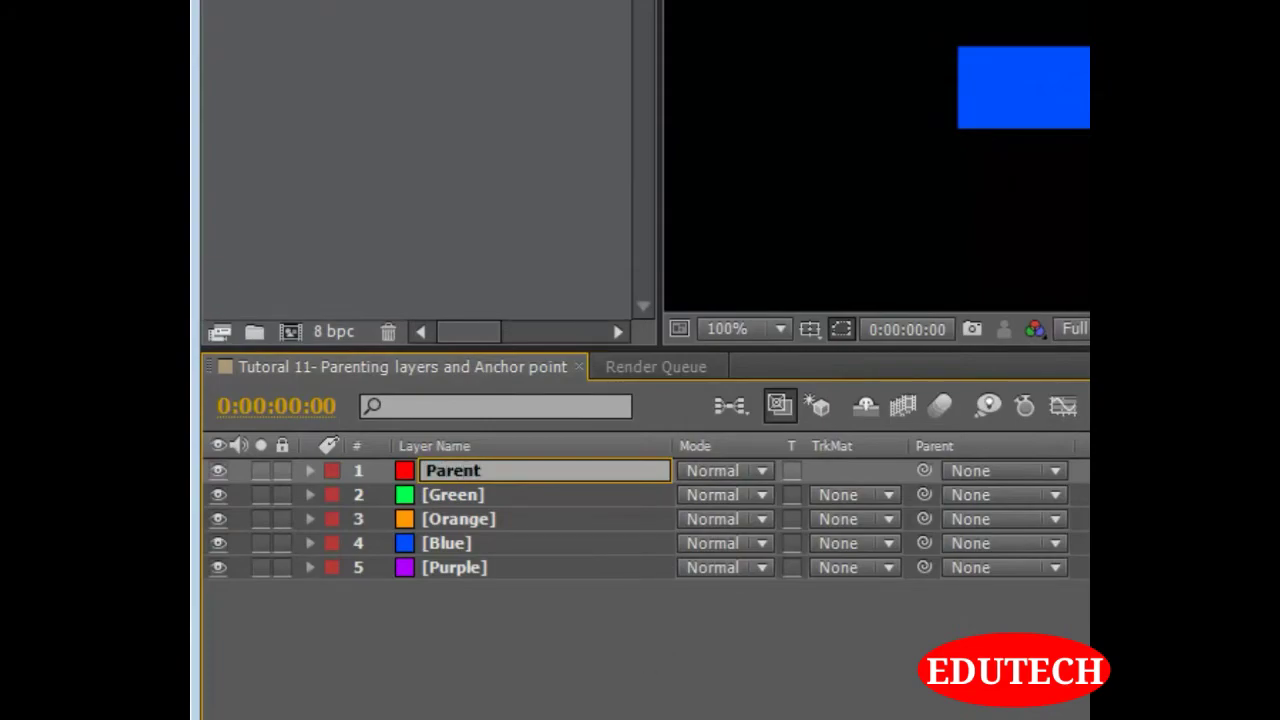
pyautogui.click(440, 688)
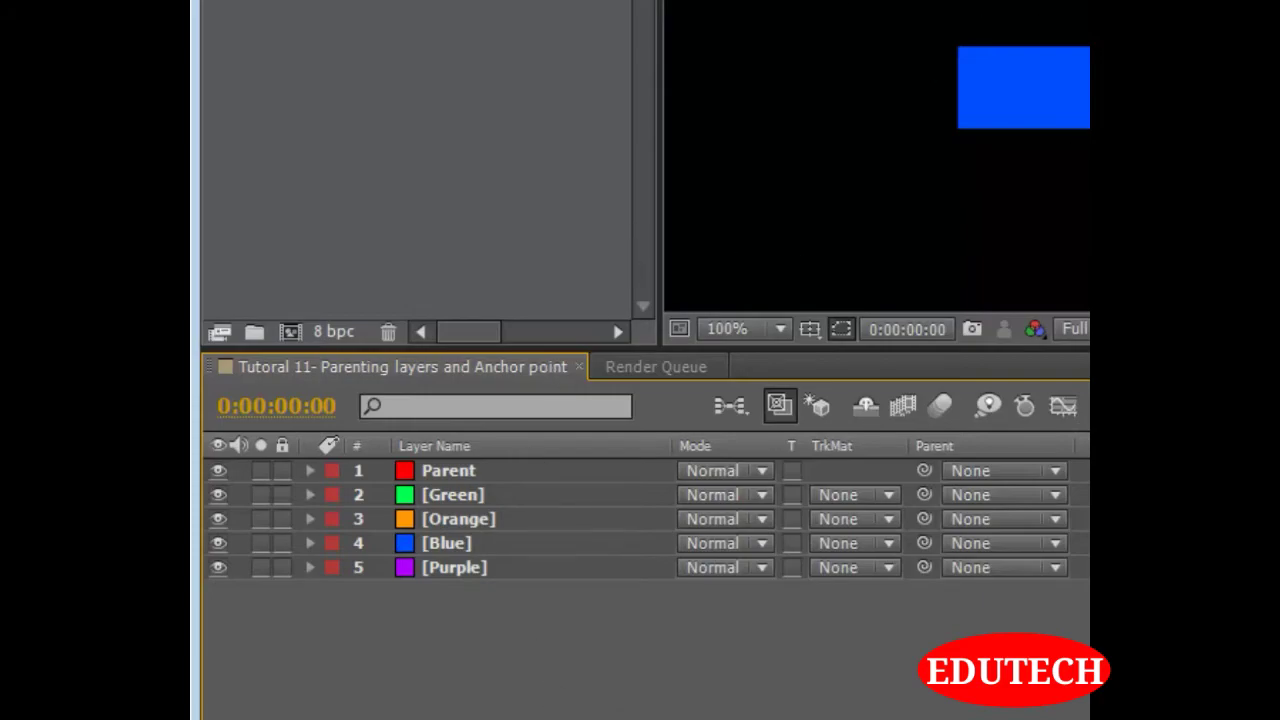
# Set the Green and Orange layers' parent to the Parent layer
pyautogui.click(477, 503)
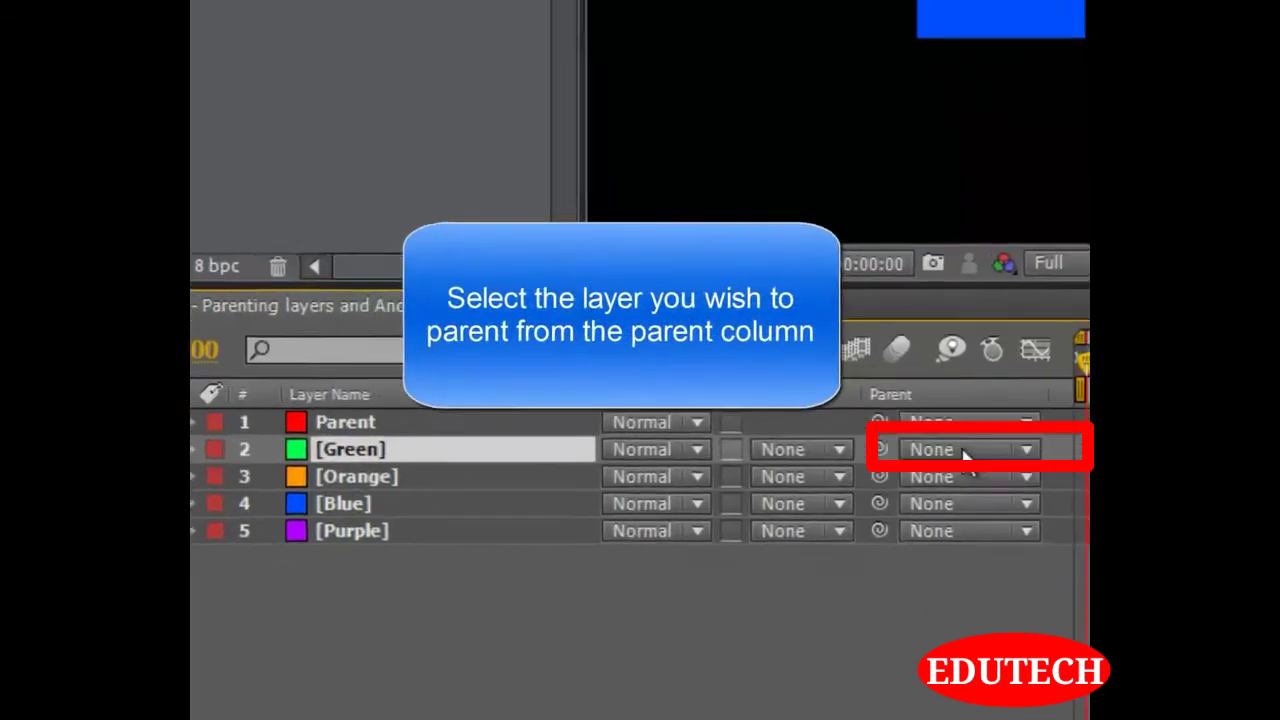
pyautogui.click(1003, 495)
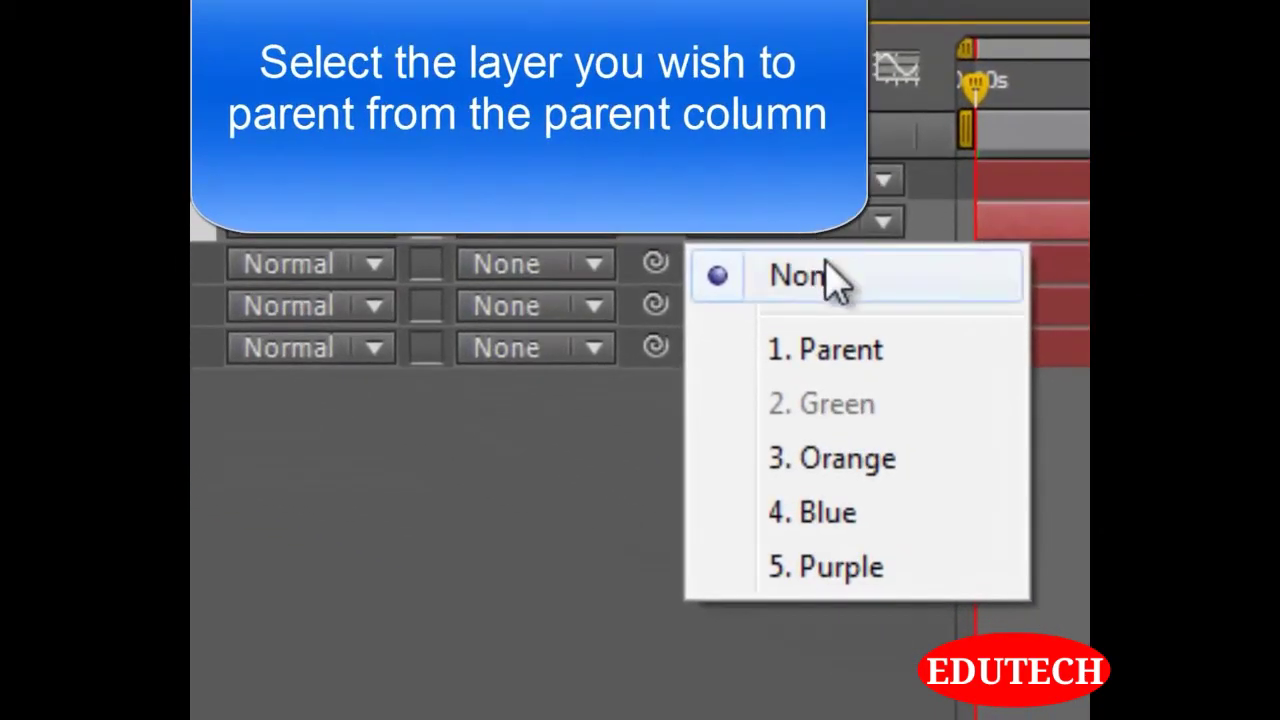
pyautogui.click(855, 362)
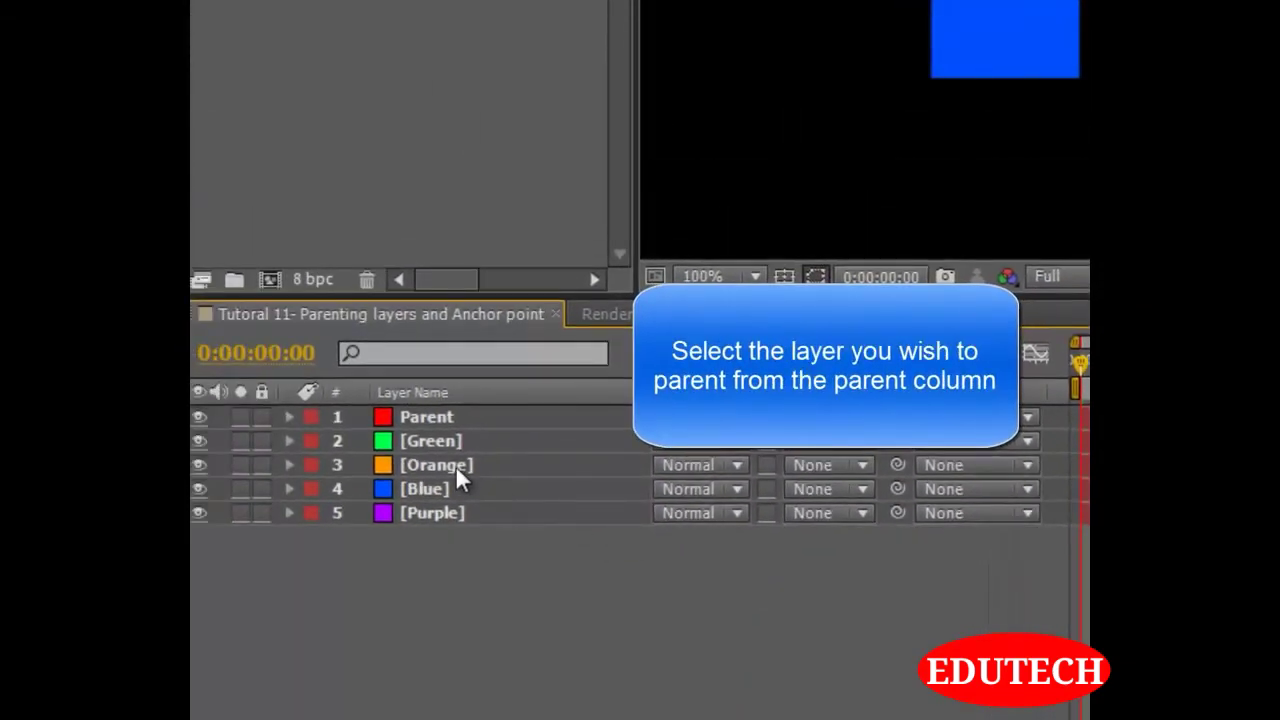
pyautogui.click(455, 467)
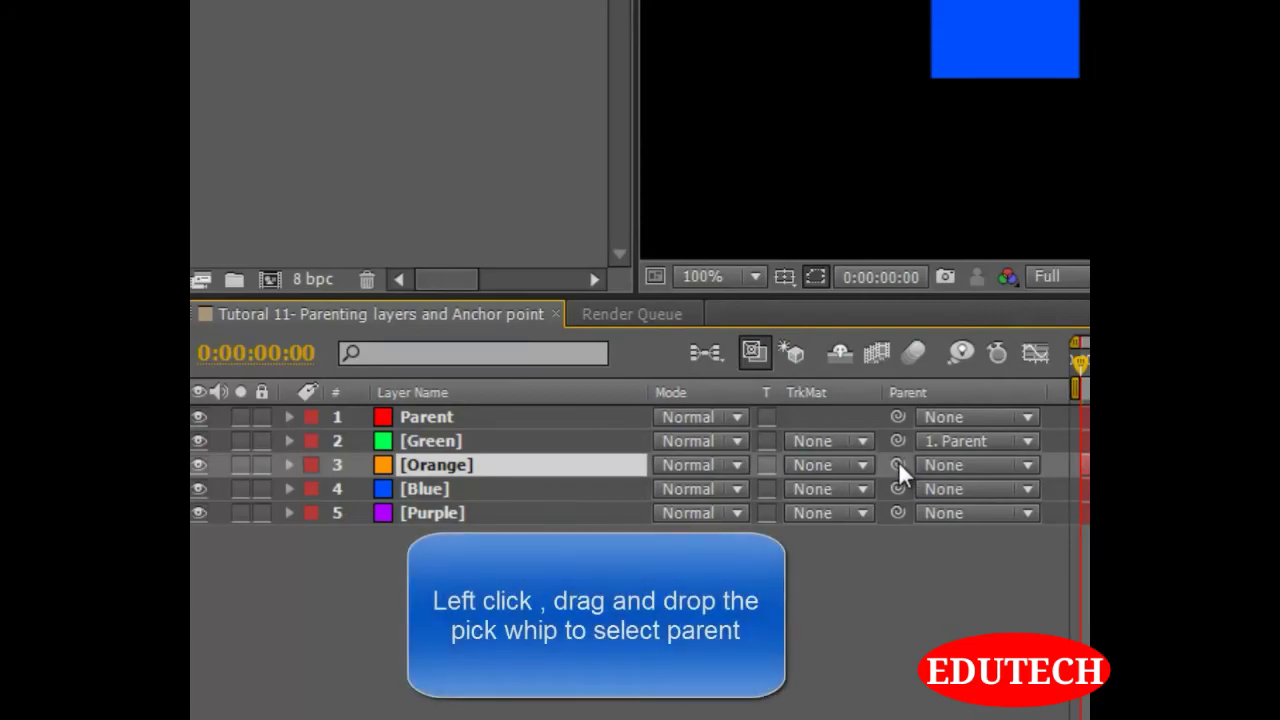
pyautogui.moveTo(898, 463); pyautogui.dragTo(416, 420)
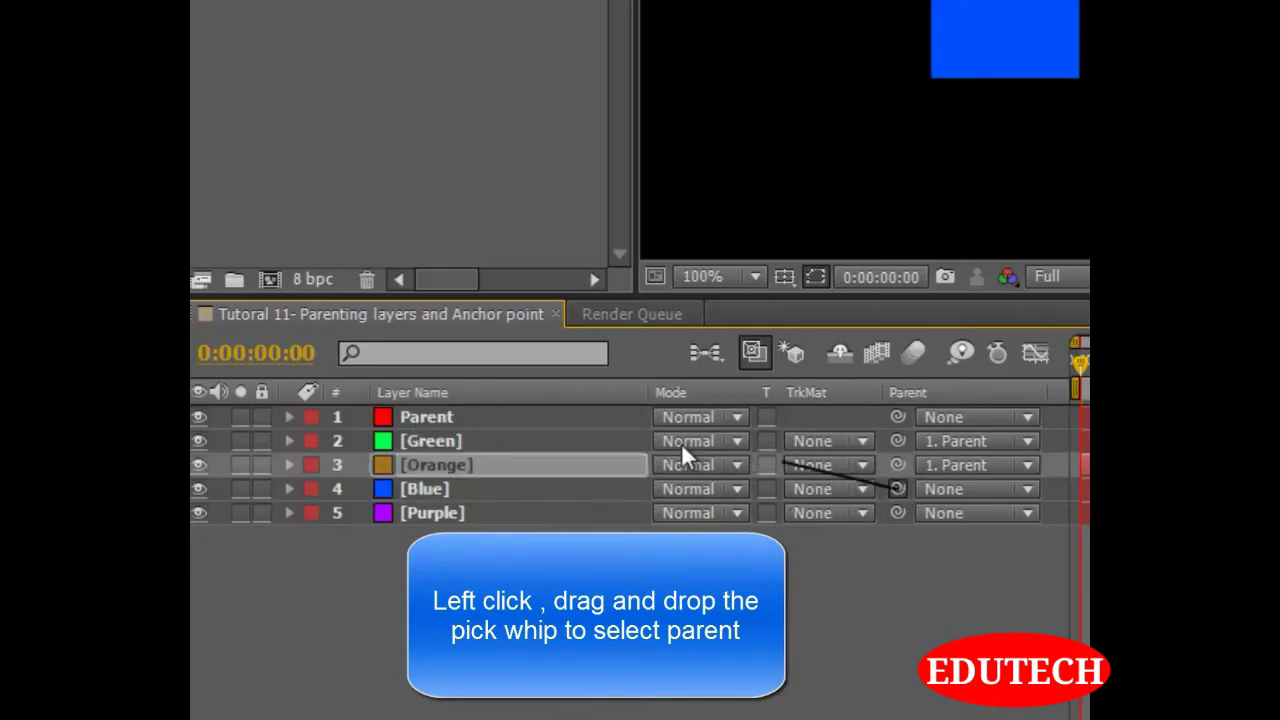
# Pick-whip the Blue and Purple solids to Parent so both read 1. Parent
pyautogui.moveTo(682, 447); pyautogui.dragTo(481, 420)
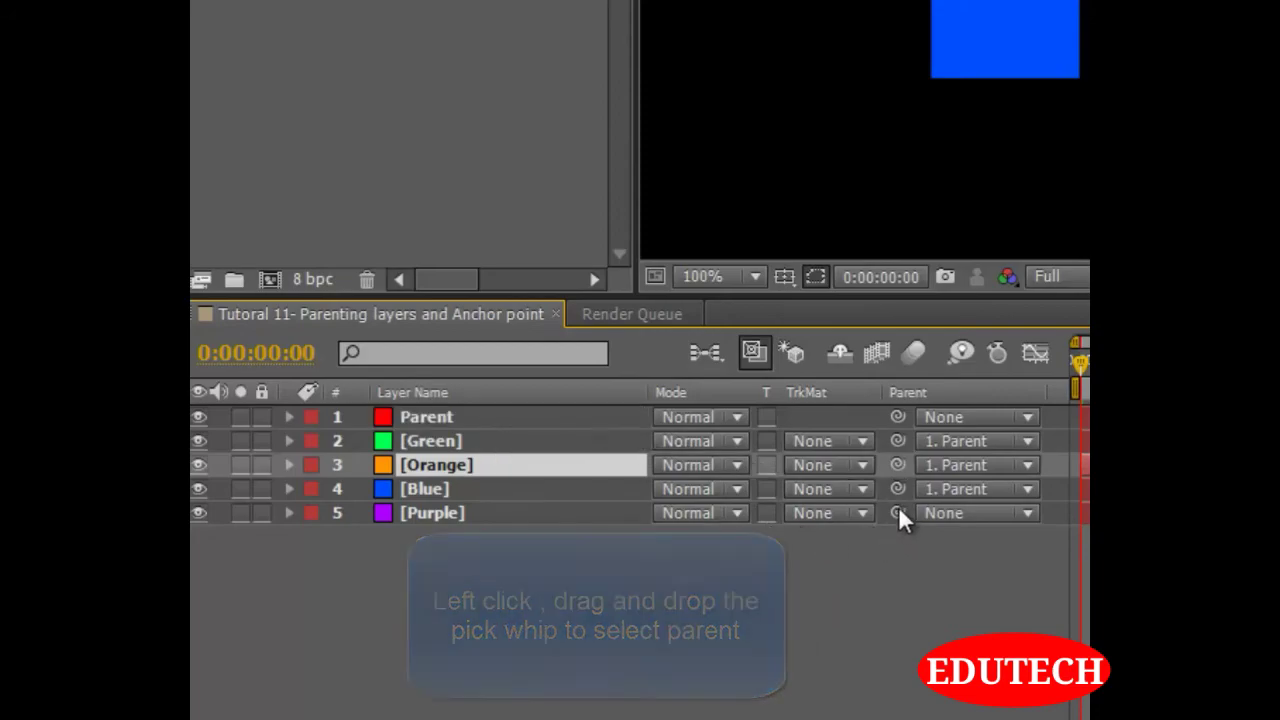
pyautogui.moveTo(898, 510); pyautogui.dragTo(492, 417)
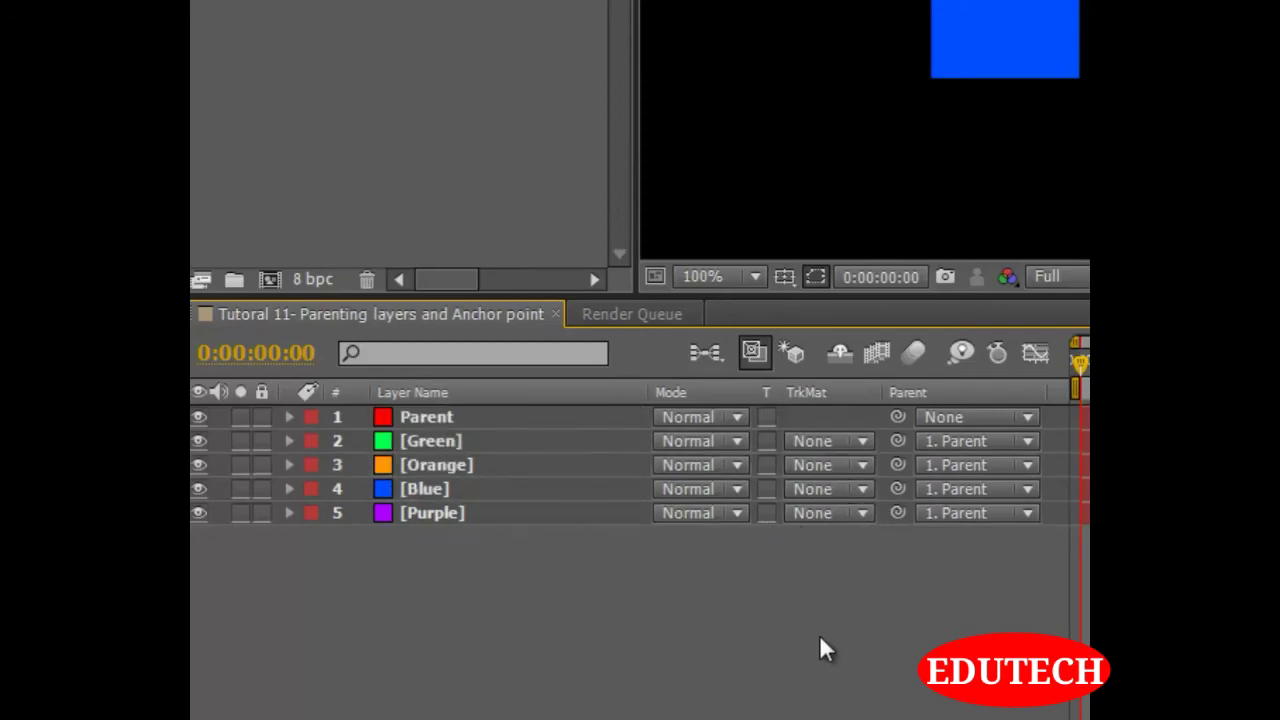
pyautogui.click(435, 416)
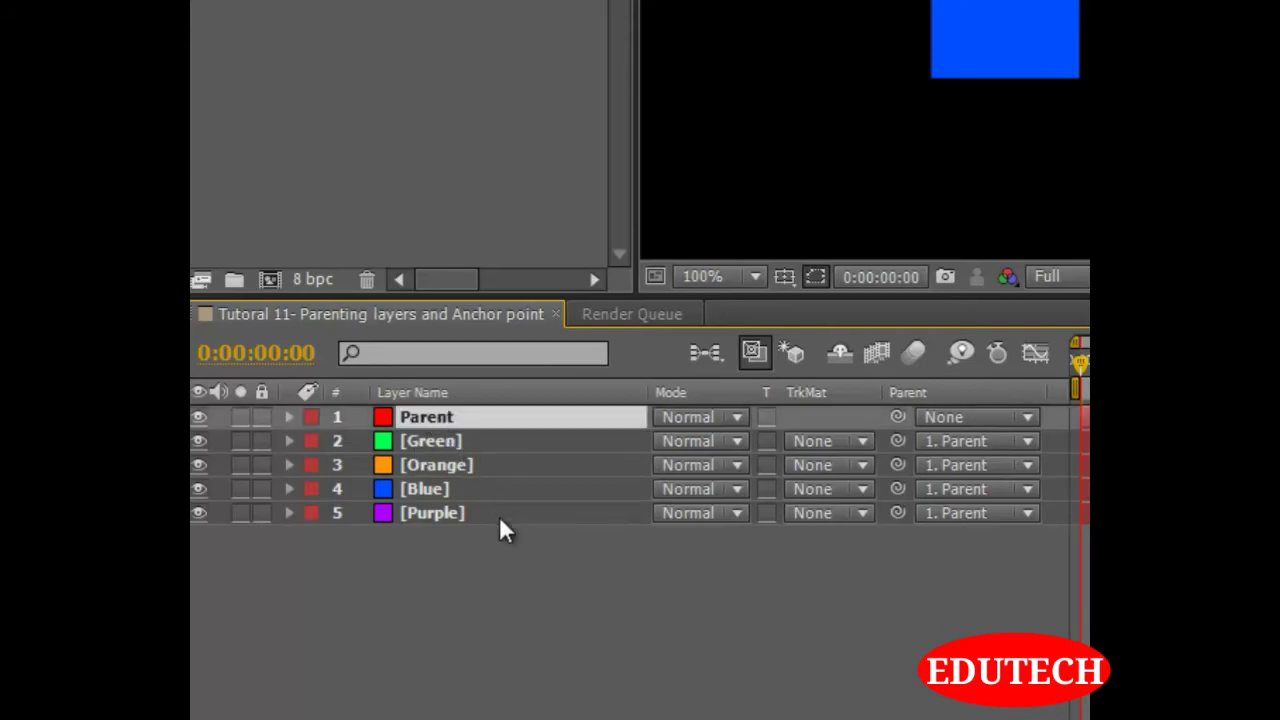
# Show the switch columns, mark Green, Orange, Blue and Purple as shy, and hide them
pyautogui.click(484, 624)
pyautogui.moveTo(533, 651); pyautogui.dragTo(440, 600)
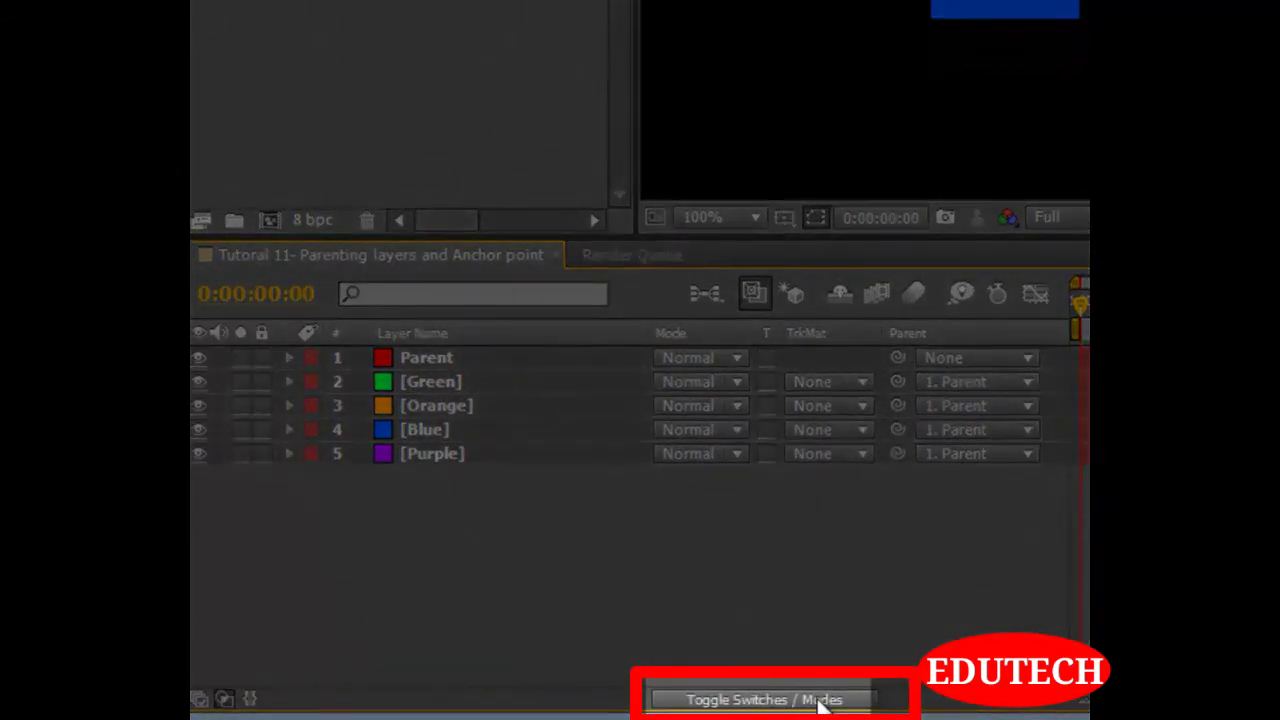
pyautogui.click(805, 700)
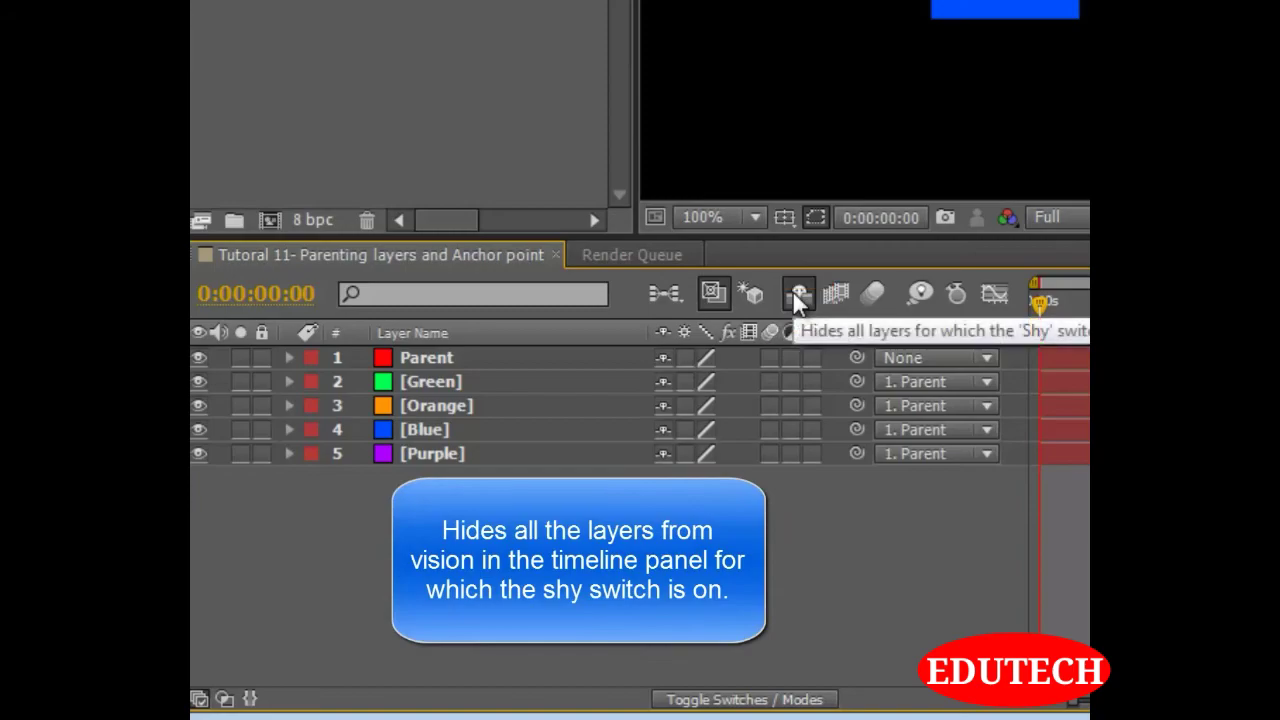
pyautogui.click(797, 293)
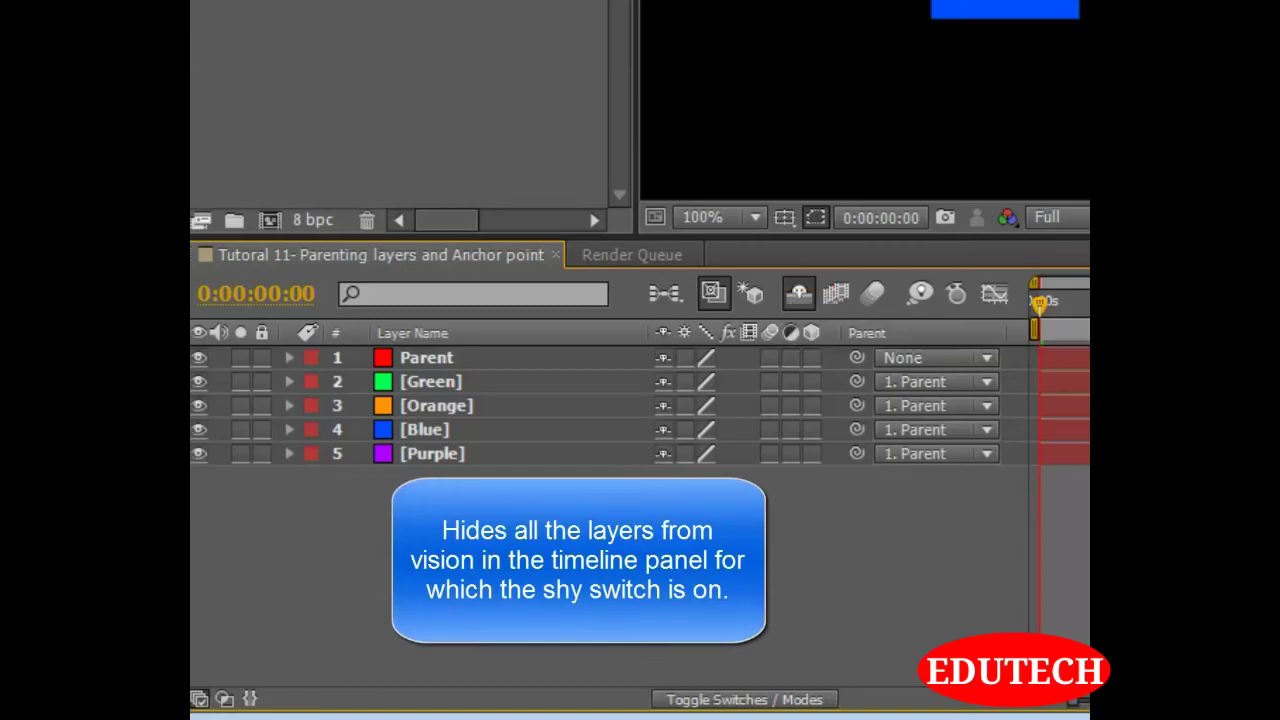
pyautogui.moveTo(490, 476); pyautogui.dragTo(413, 380)
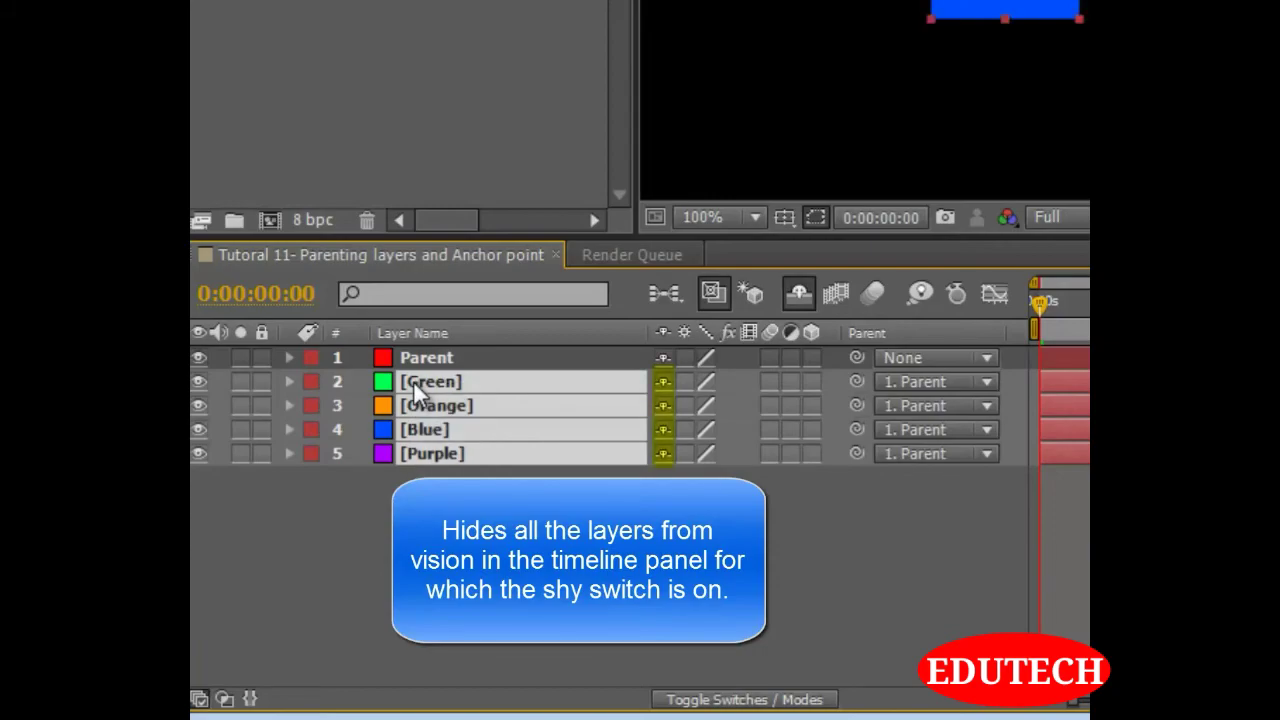
pyautogui.click(663, 396)
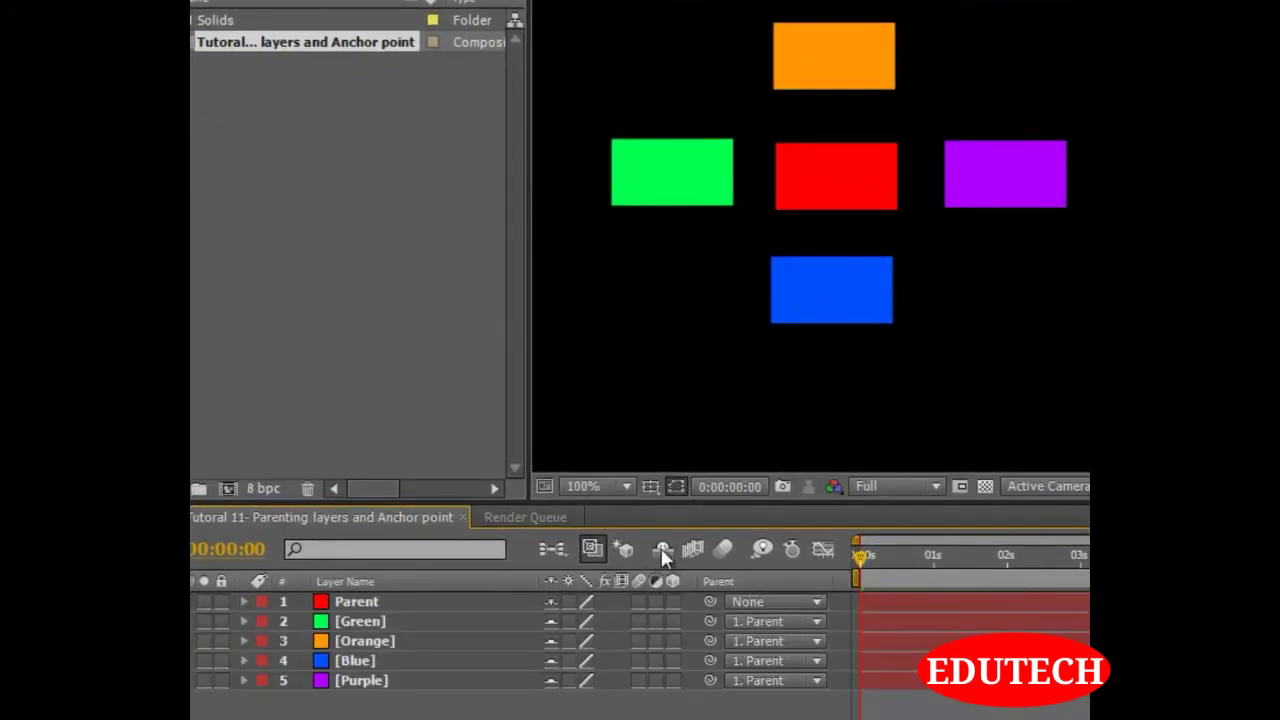
pyautogui.click(657, 556)
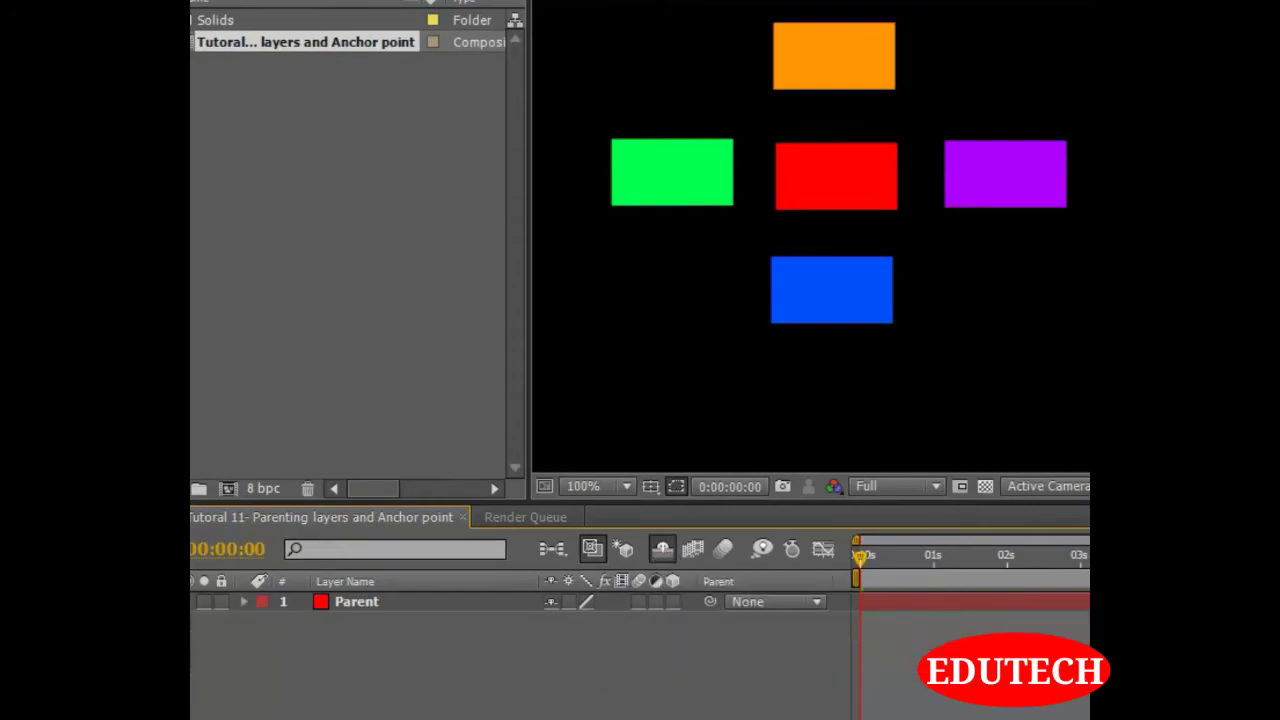
# Set the composition viewer magnification to Fit
pyautogui.scroll(-2, 985, 131)
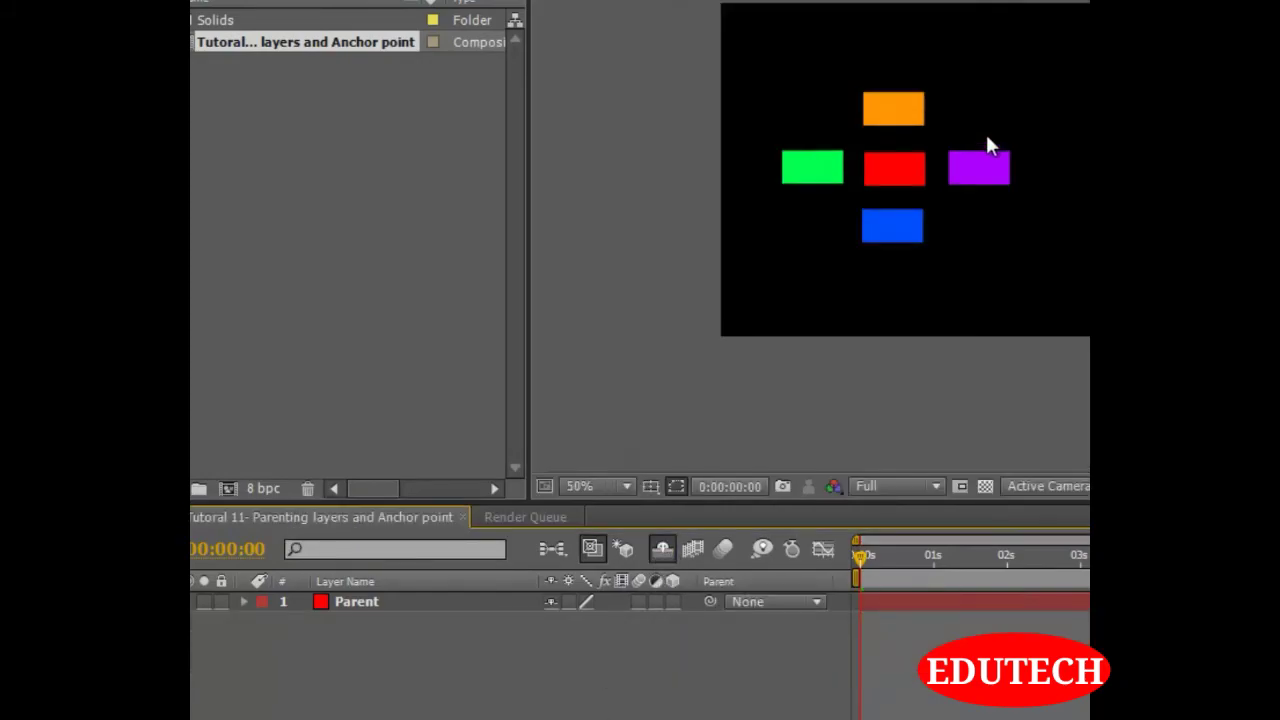
pyautogui.moveTo(1023, 120); pyautogui.dragTo(946, 140)
pyautogui.click(591, 485)
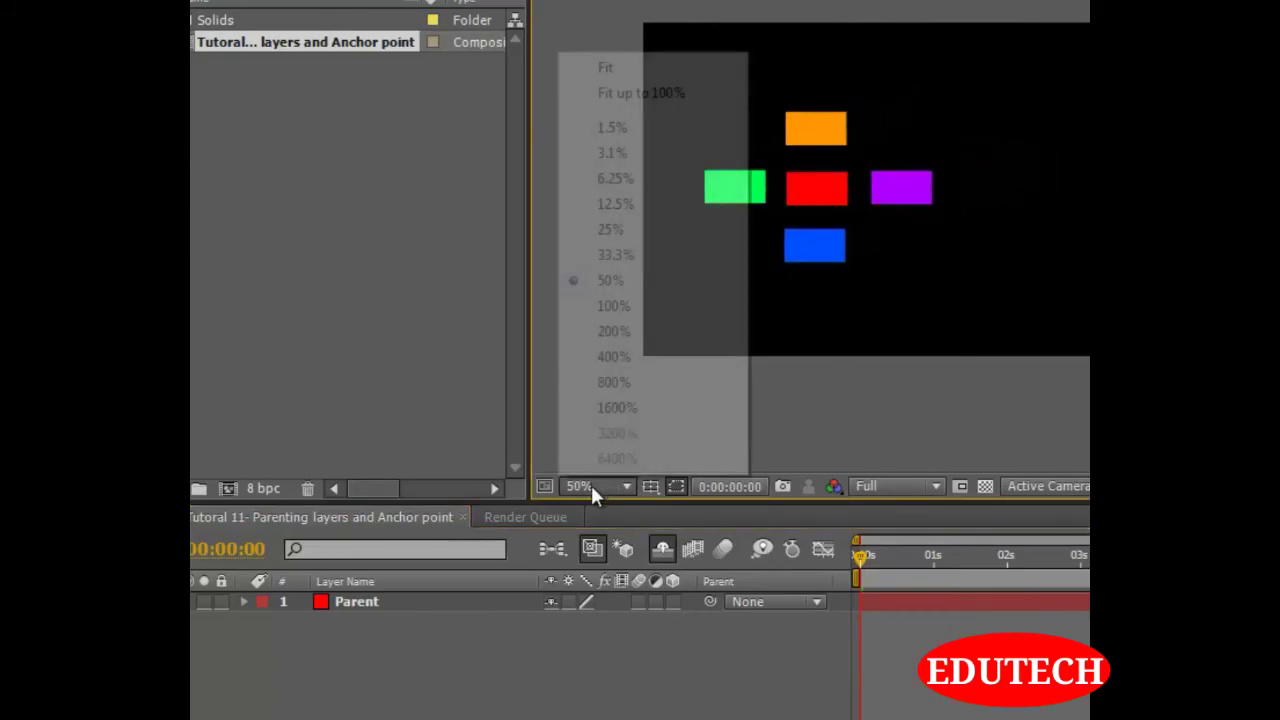
pyautogui.click(606, 67)
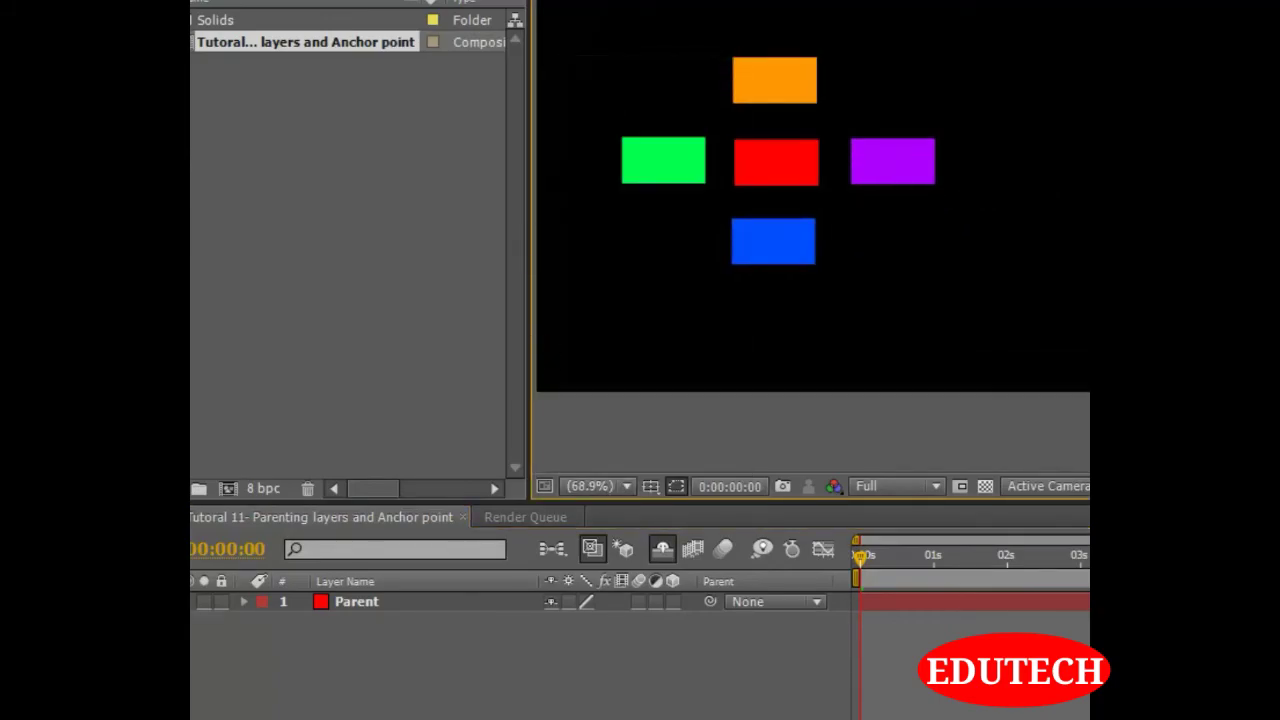
# Reveal Parent's Position and scrub X down to 211, giving 211.0, 288.0
pyautogui.click(367, 603)
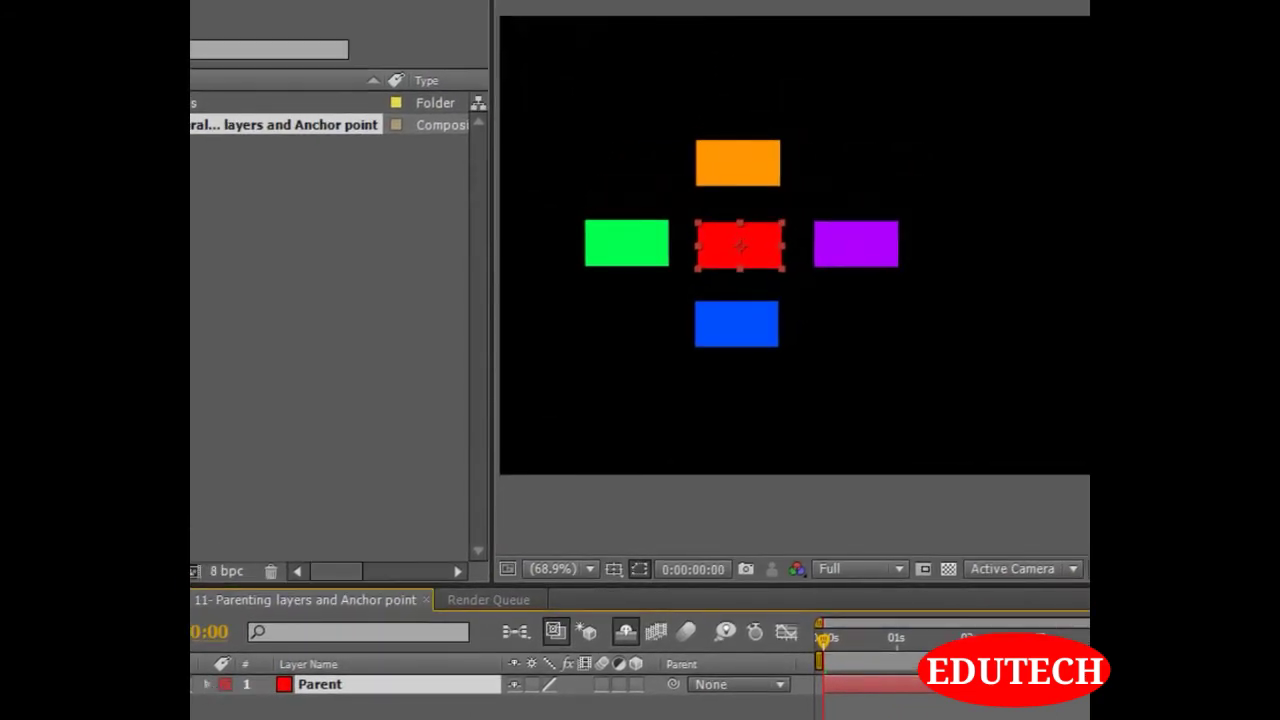
pyautogui.press('p')
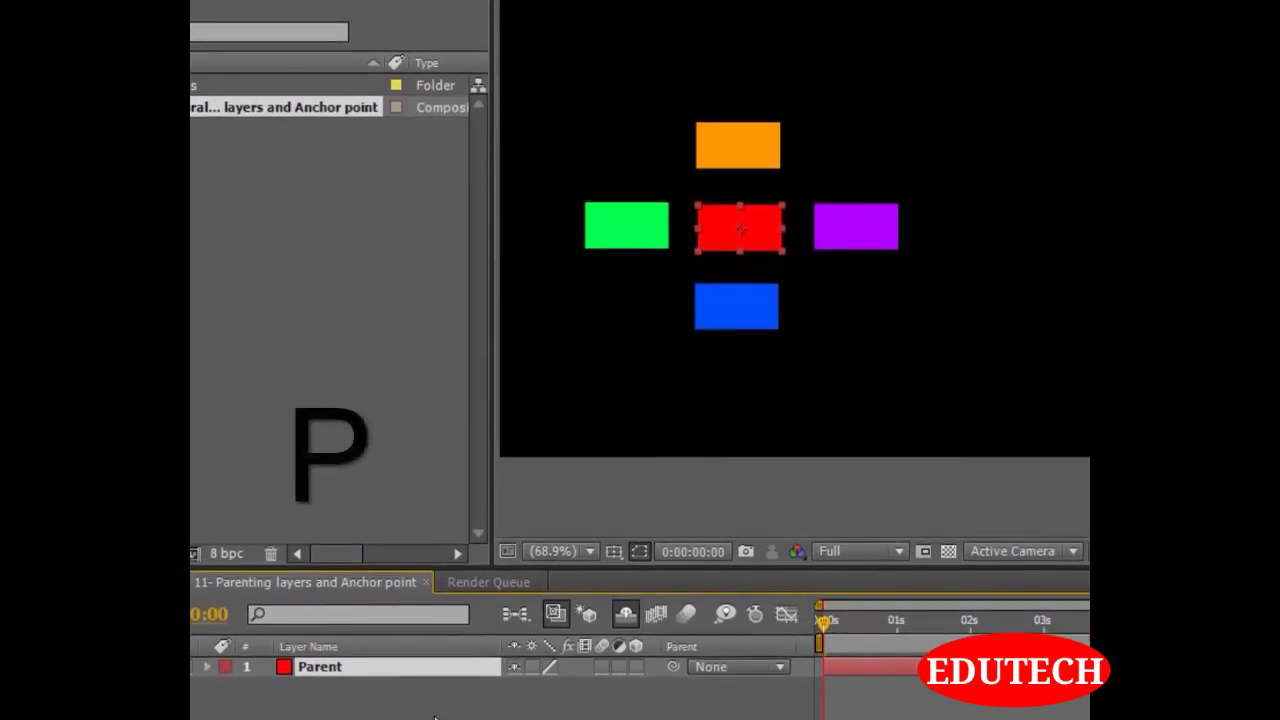
pyautogui.click(476, 702)
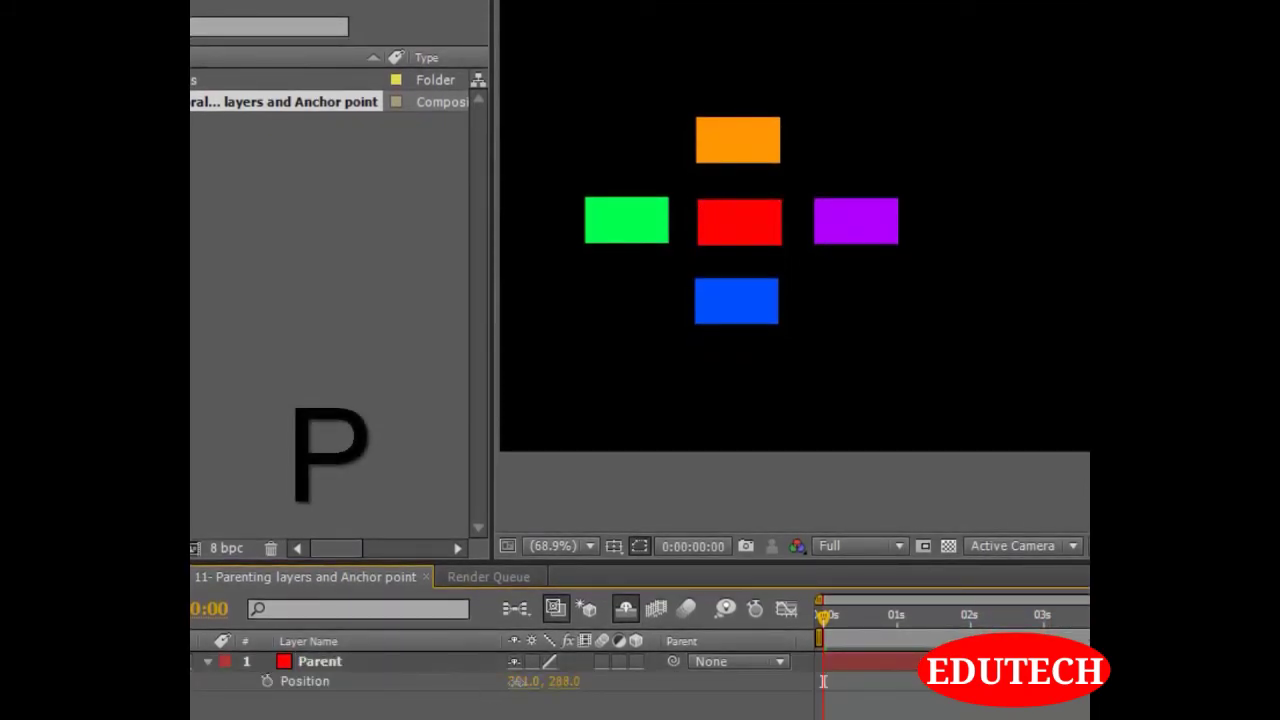
pyautogui.moveTo(519, 682); pyautogui.dragTo(427, 700)
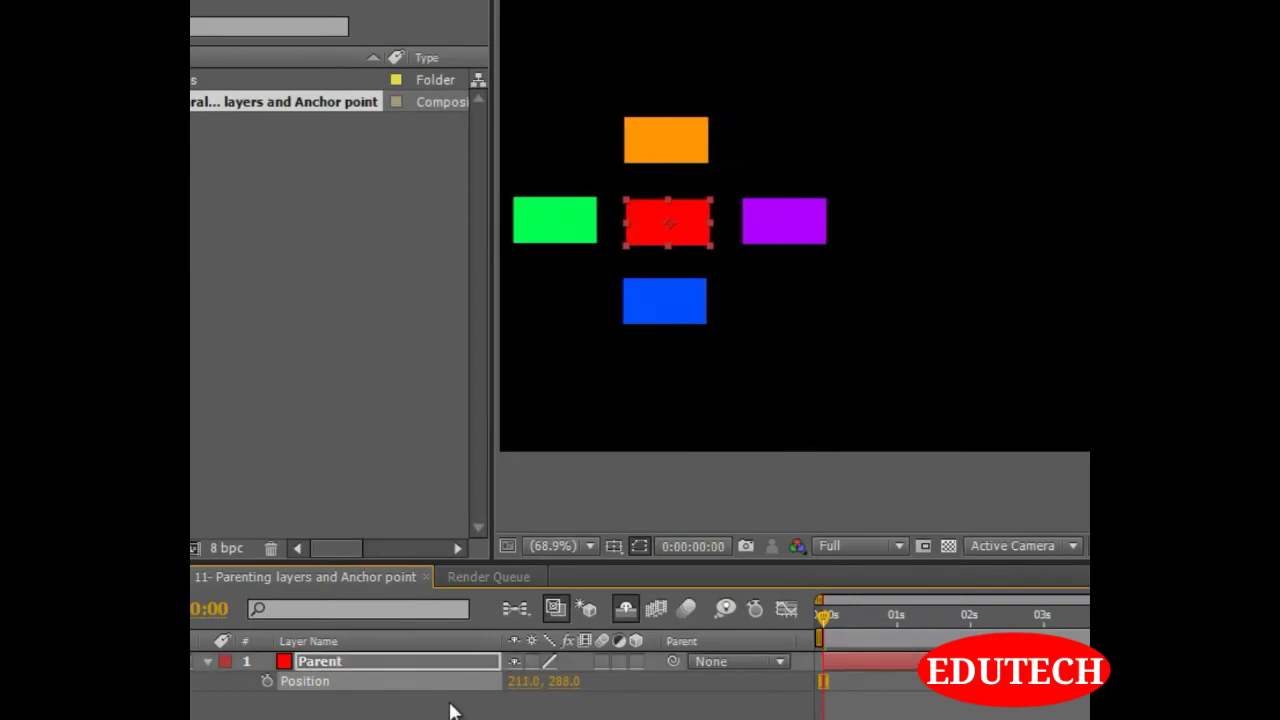
pyautogui.click(823, 682)
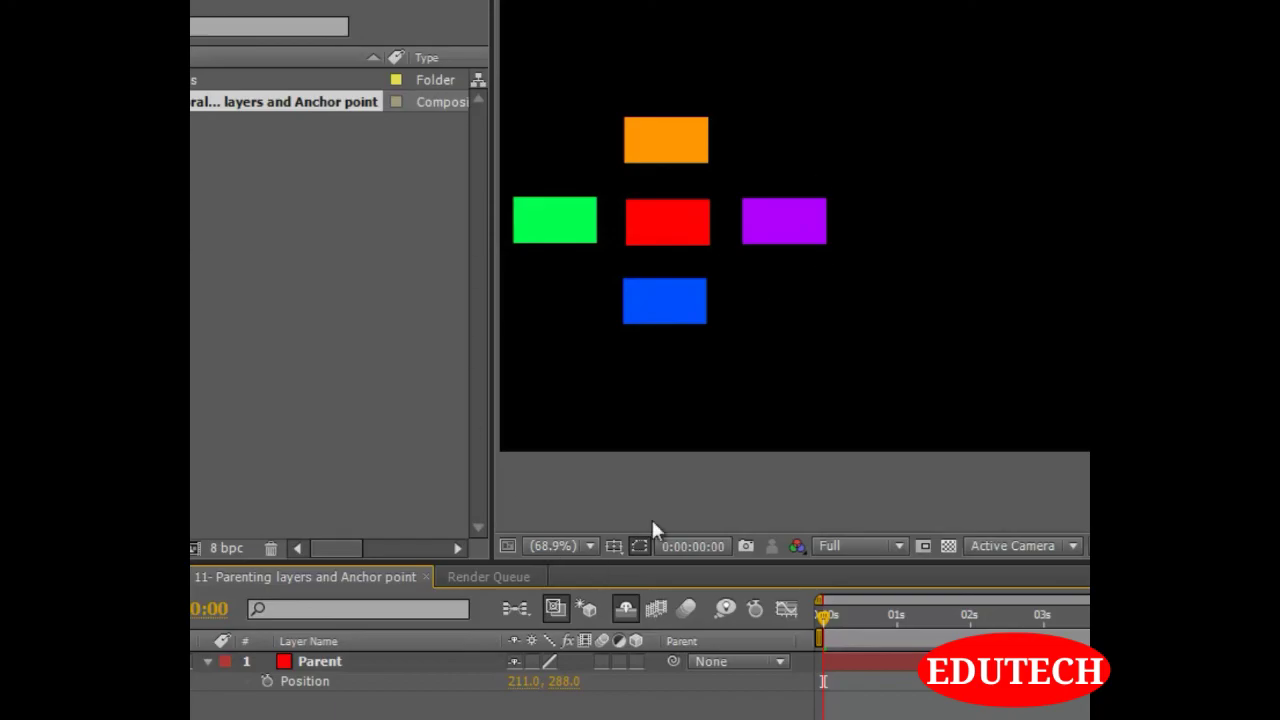
# Keyframe Parent's Position at 0s and at 3s with X at 843
pyautogui.click(267, 681)
pyautogui.click(794, 631)
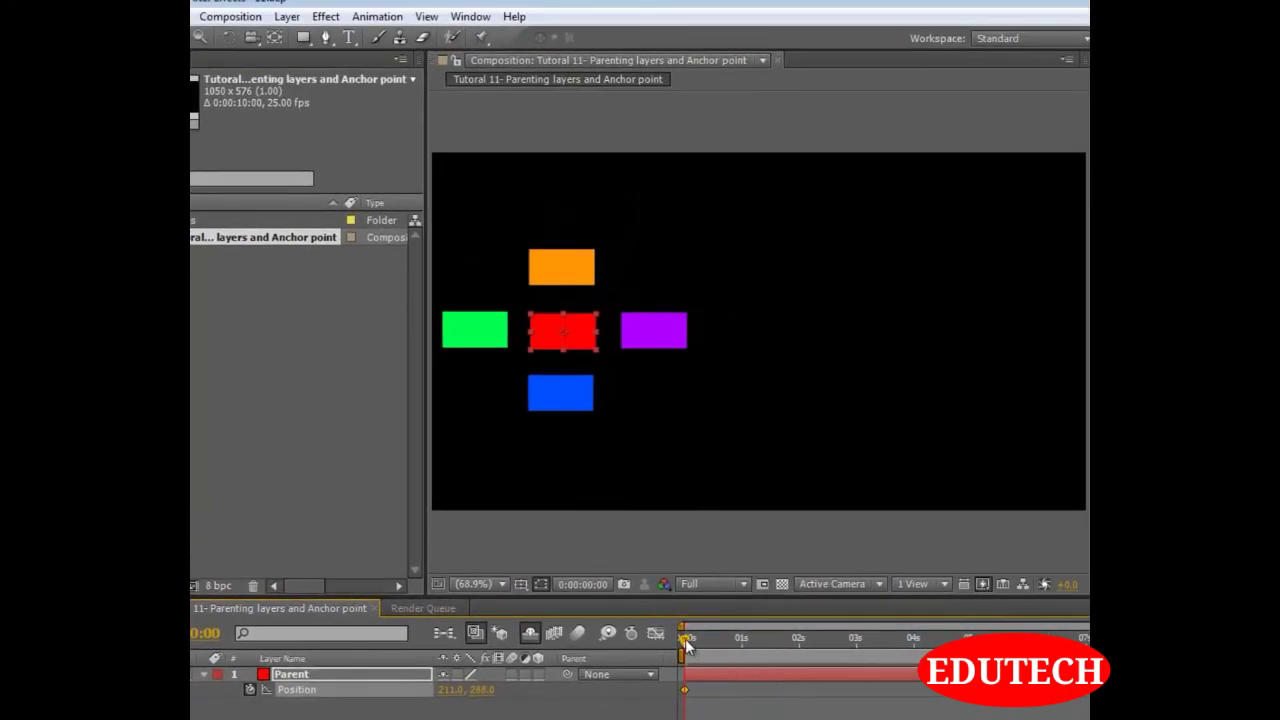
pyautogui.moveTo(750, 658); pyautogui.dragTo(858, 675)
pyautogui.moveTo(451, 690); pyautogui.dragTo(883, 690)
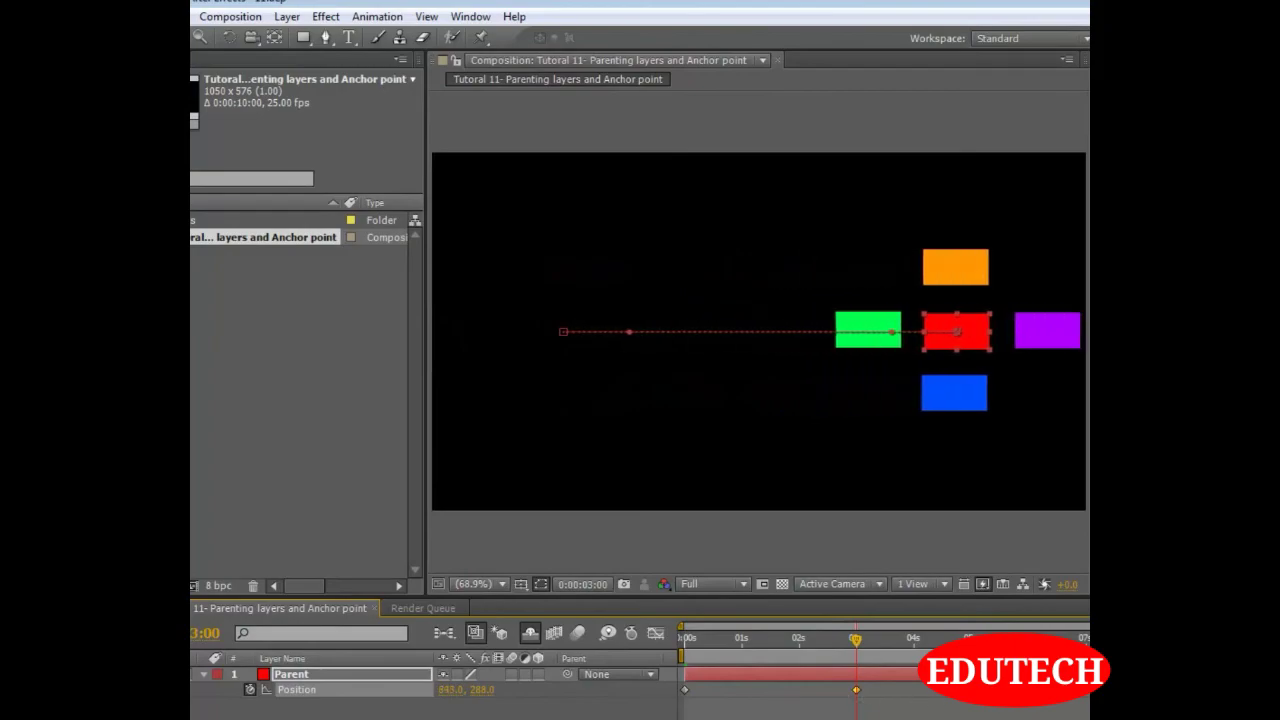
pyautogui.moveTo(858, 639); pyautogui.dragTo(545, 654)
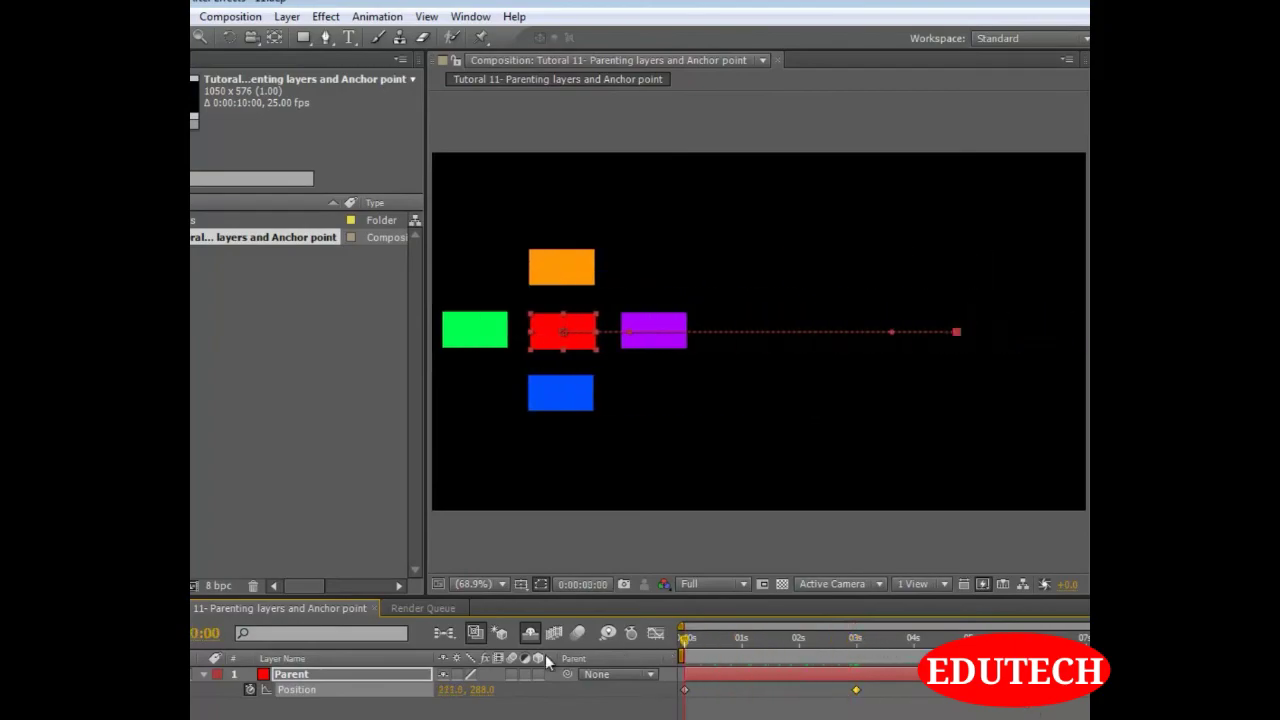
# Keyframe Parent's Rotation from 0x+0.0° at 0s to 2x+0.0° at 3s
pyautogui.click(349, 705)
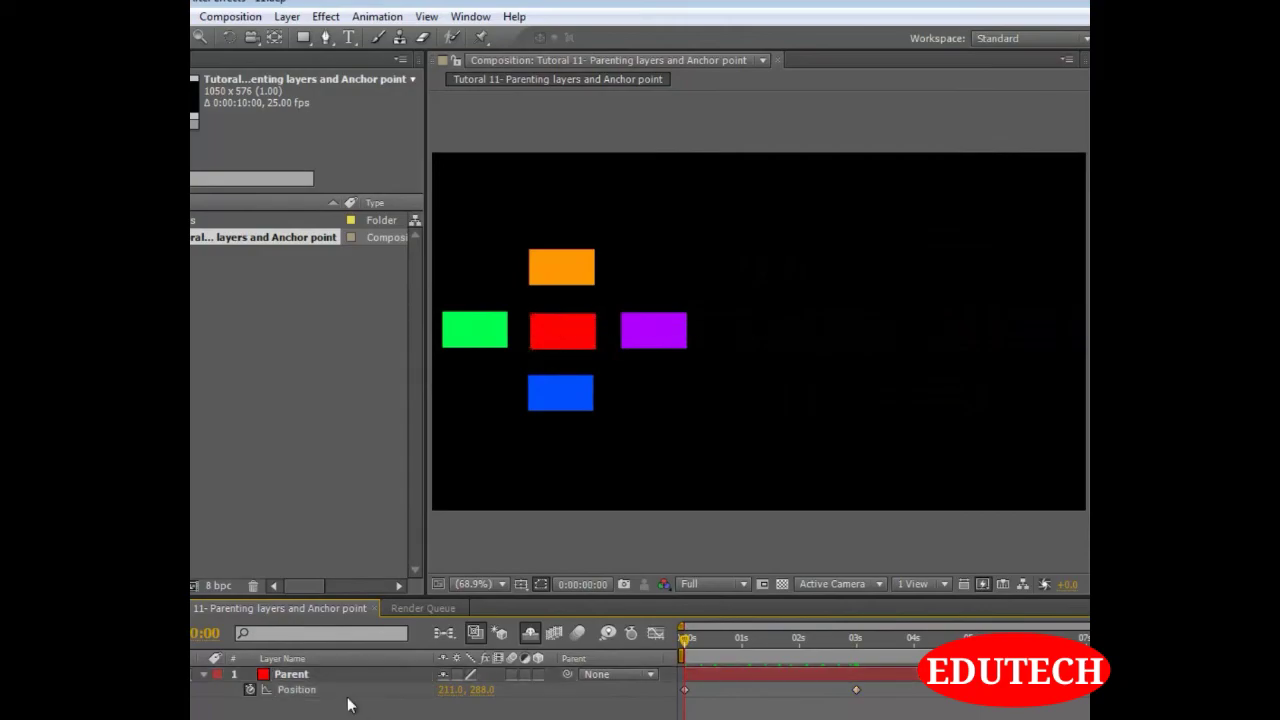
pyautogui.press('r')
pyautogui.click(307, 676)
pyautogui.press('r')
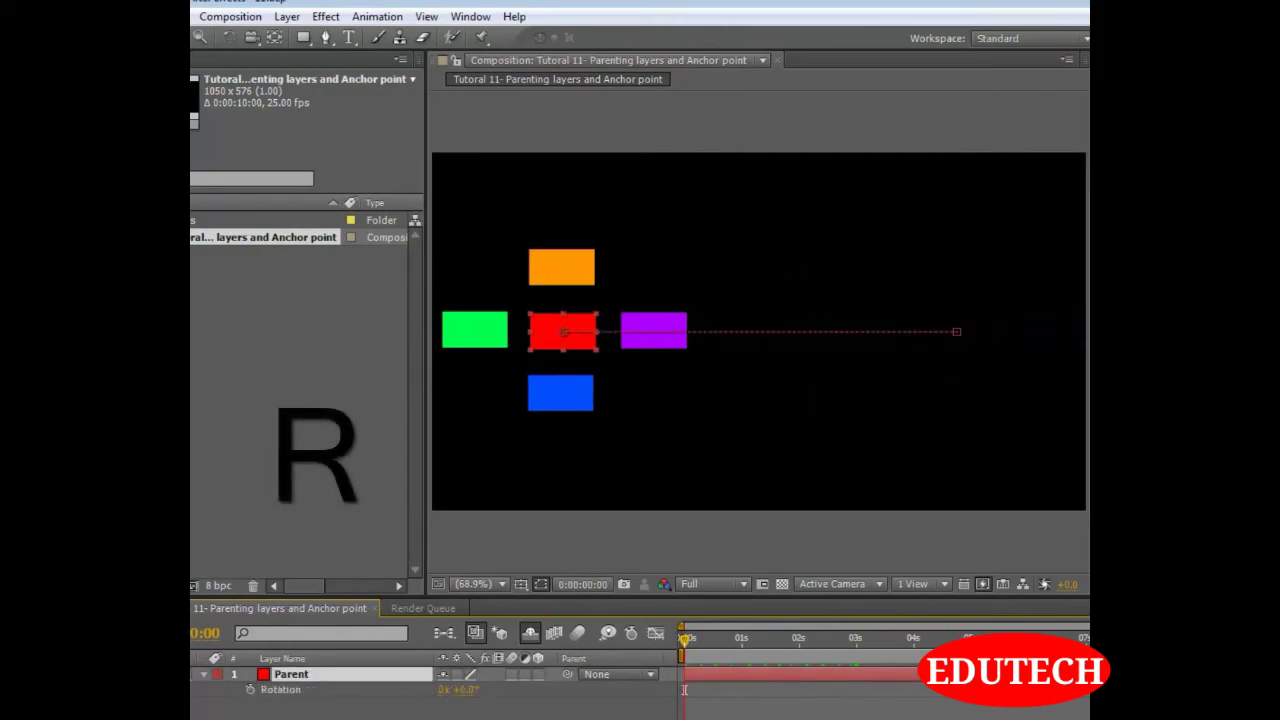
pyautogui.click(252, 694)
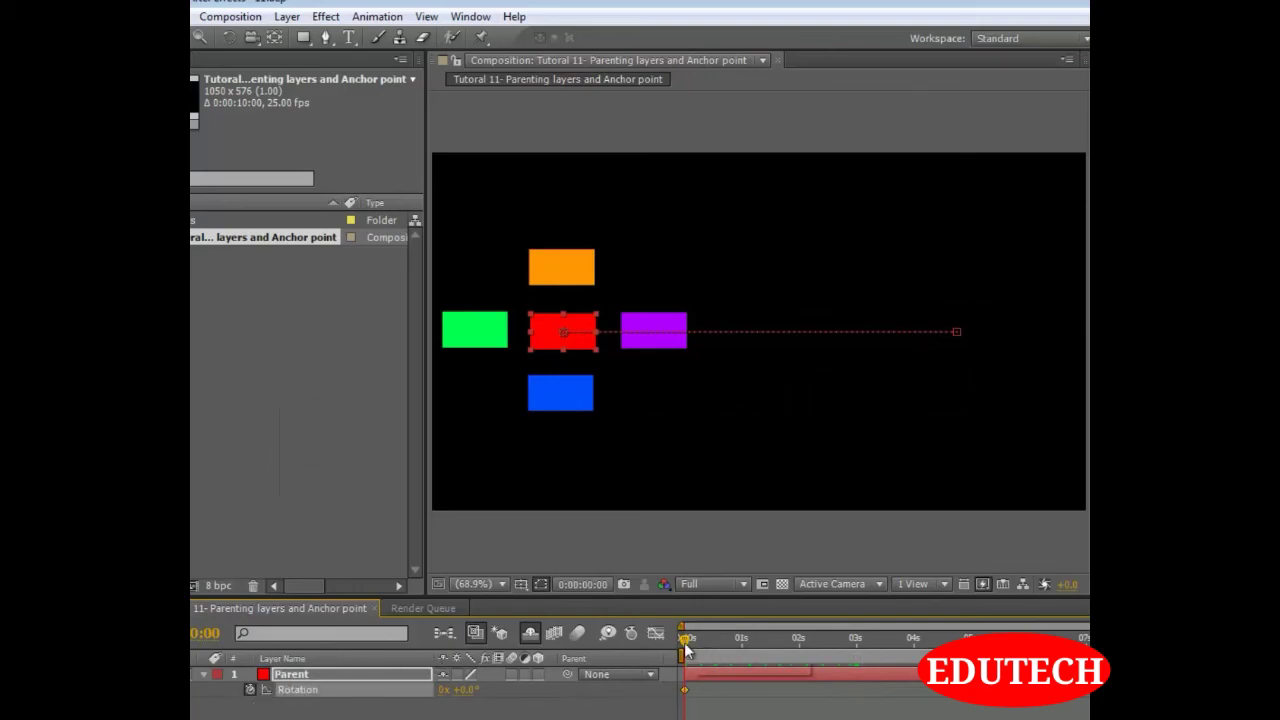
pyautogui.press('pagedown')
pyautogui.press('pagedown')
pyautogui.press('pagedown')
pyautogui.press('pagedown')
pyautogui.moveTo(719, 659); pyautogui.dragTo(856, 662)
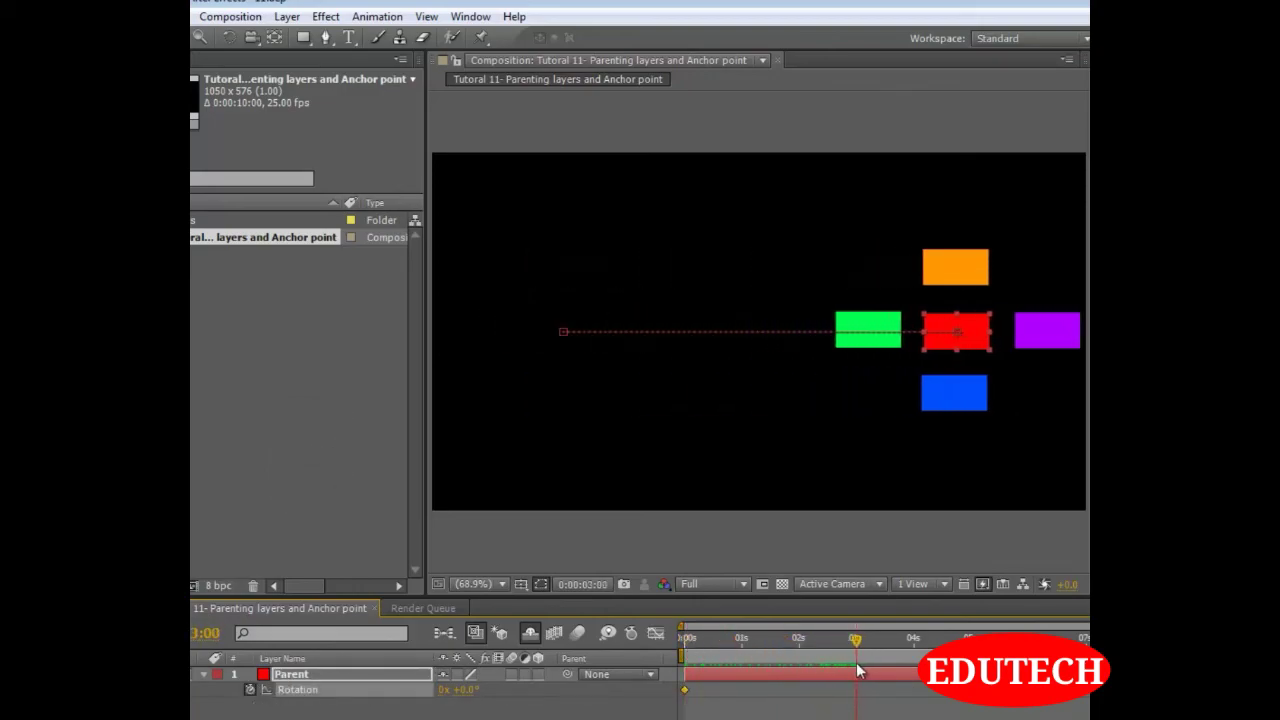
pyautogui.click(443, 690)
pyautogui.write('2')
pyautogui.press('Return')
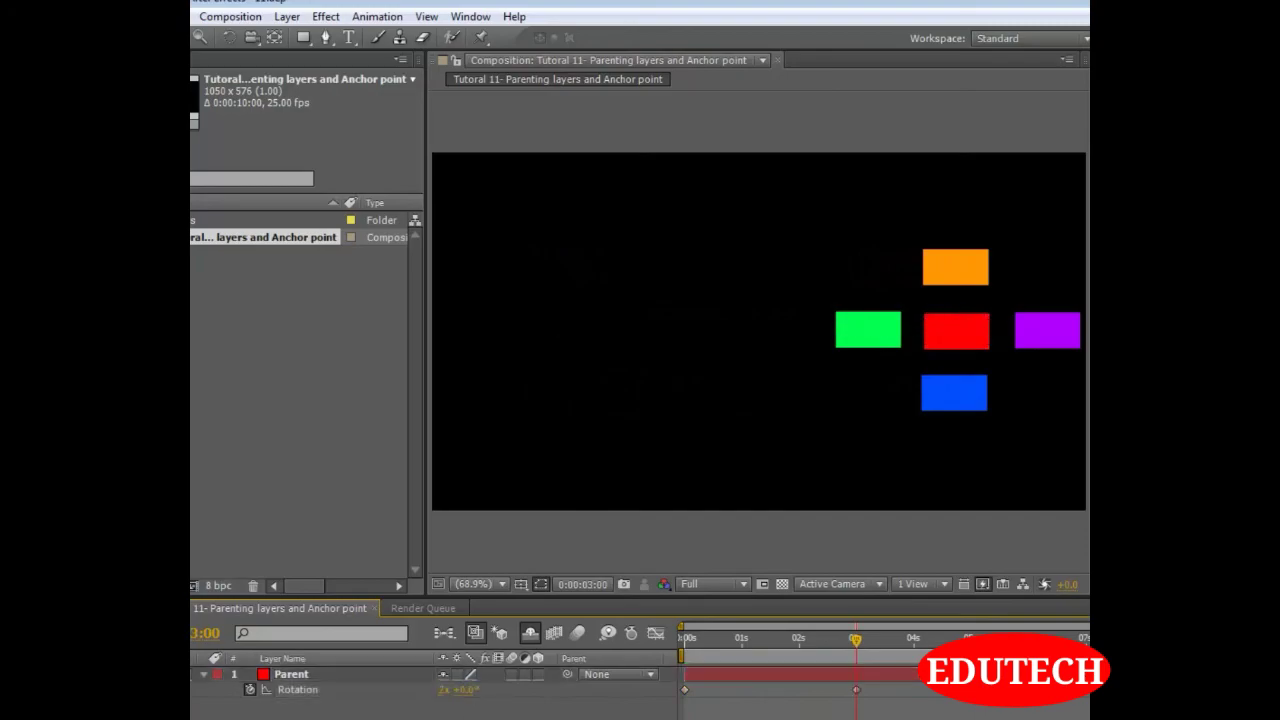
pyautogui.moveTo(859, 640); pyautogui.dragTo(607, 648)
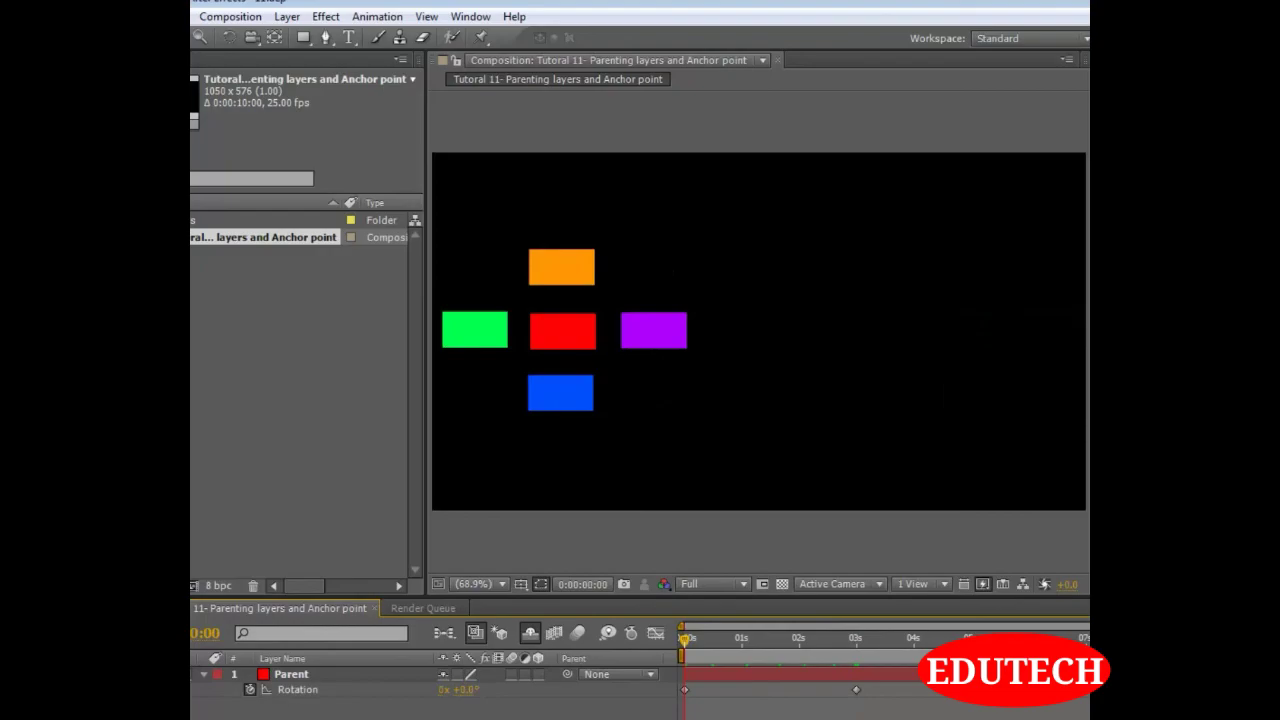
# End the work area at about 3 seconds and preview the spinning, sliding cross
pyautogui.moveTo(1000, 655); pyautogui.dragTo(872, 655)
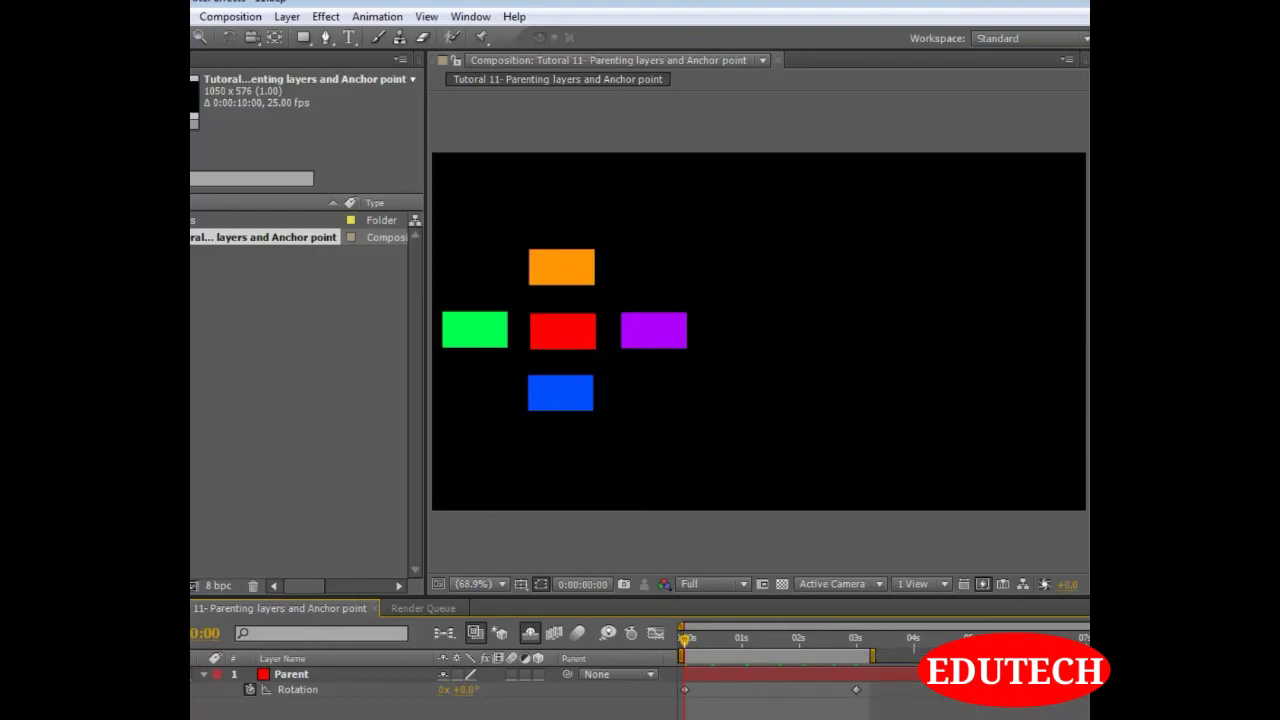
pyautogui.press('space')
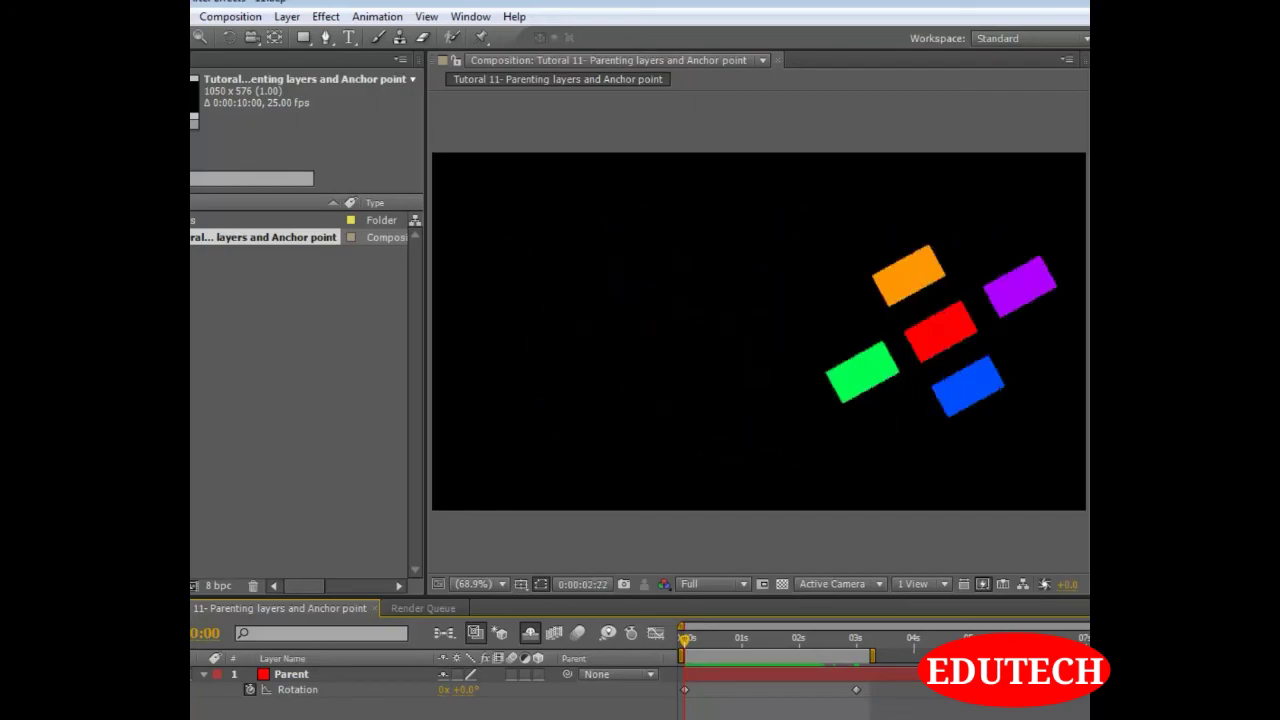